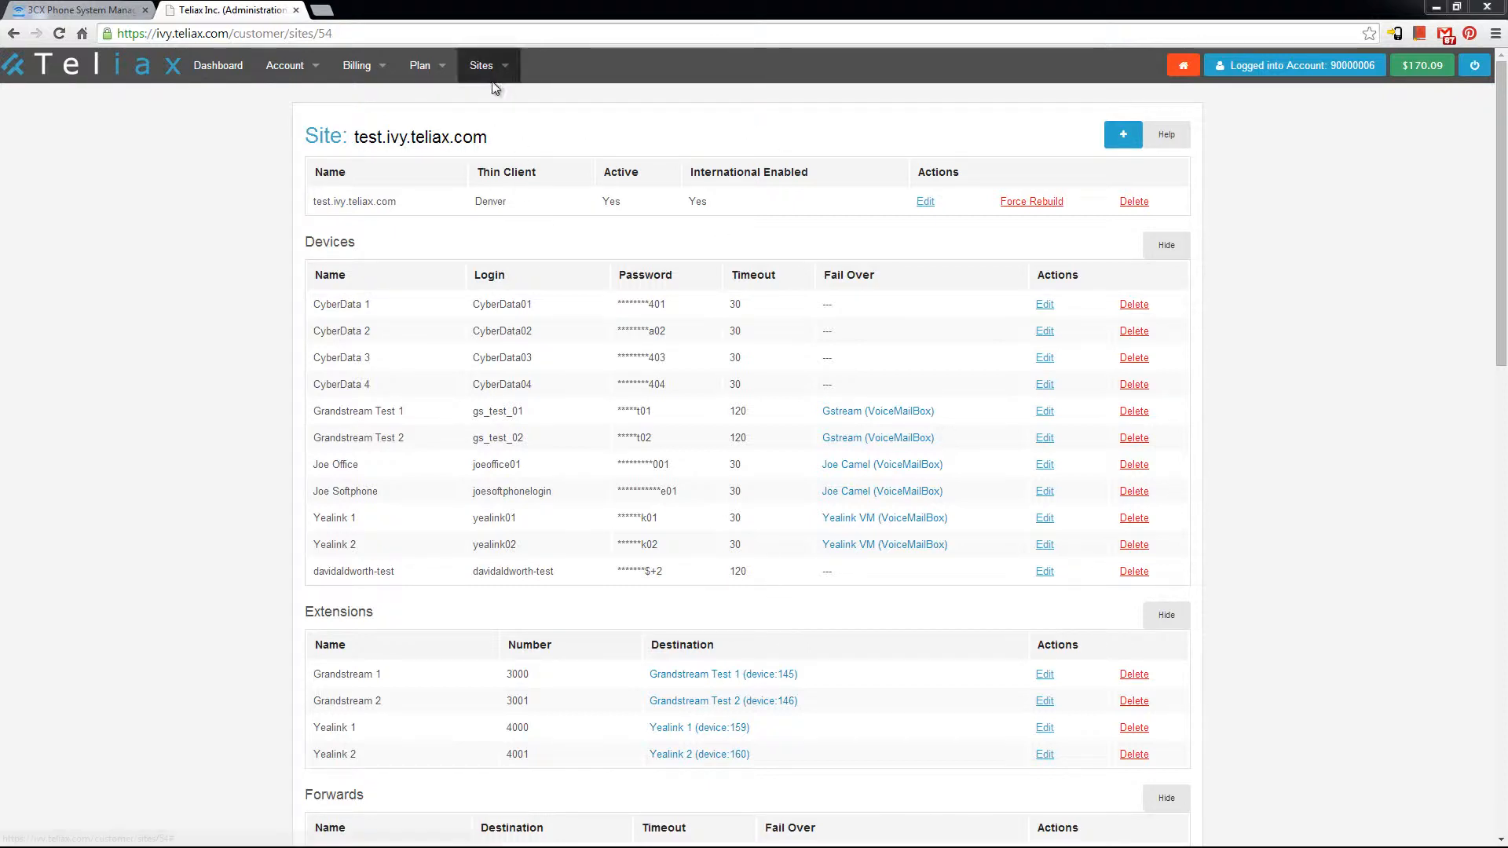
Look over the test.ivy.teliax.com site name and its addable item types, and open the 3CX Test PBX entry for editing.
{"action": "left_click_drag", "start_coordinate": [355, 141], "coordinate": [488, 150]}
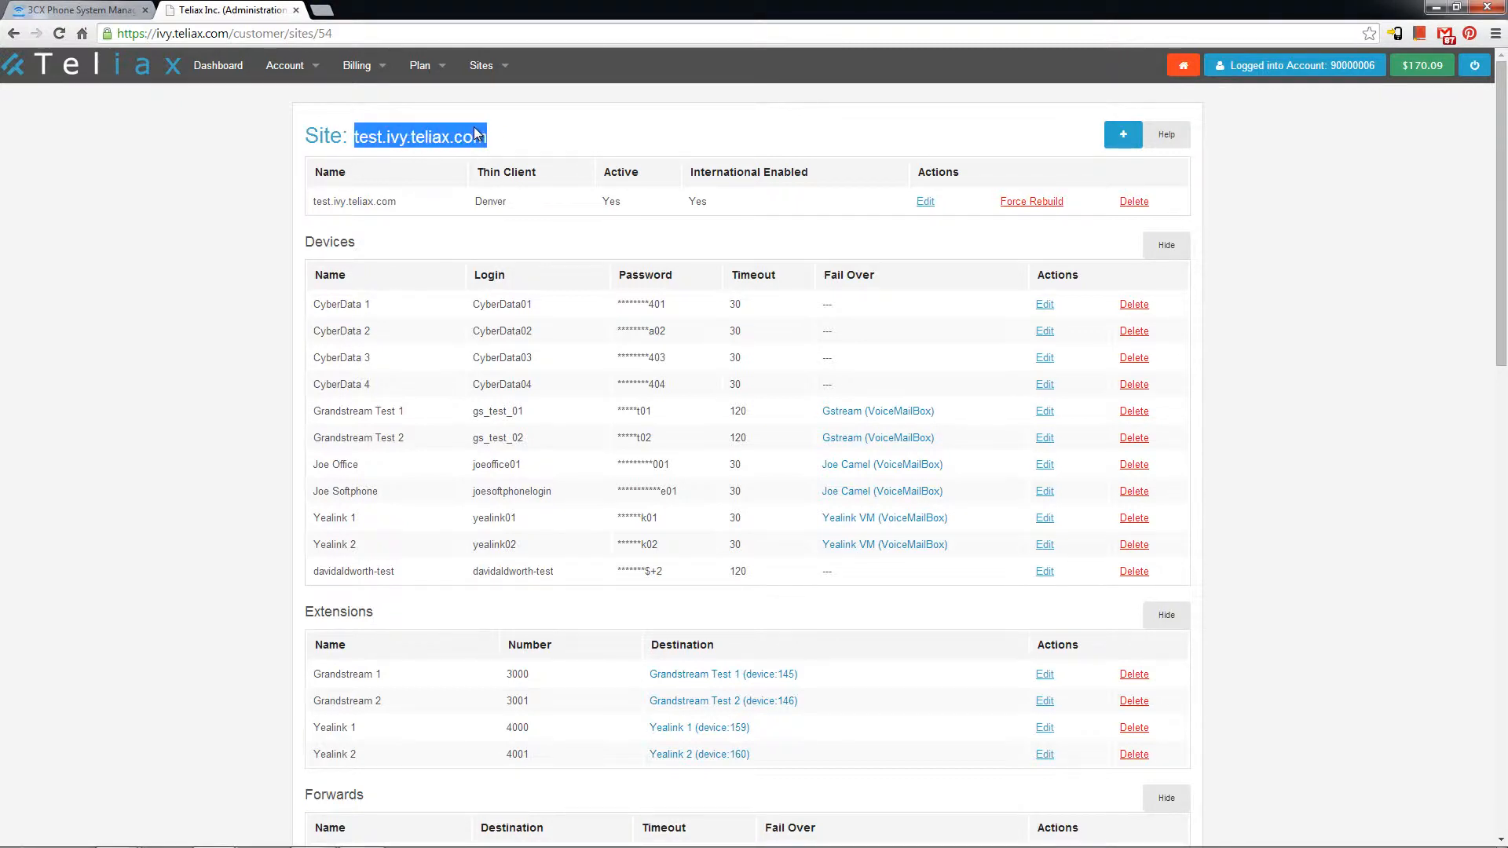
{"action": "key", "text": "alt+Tab"}
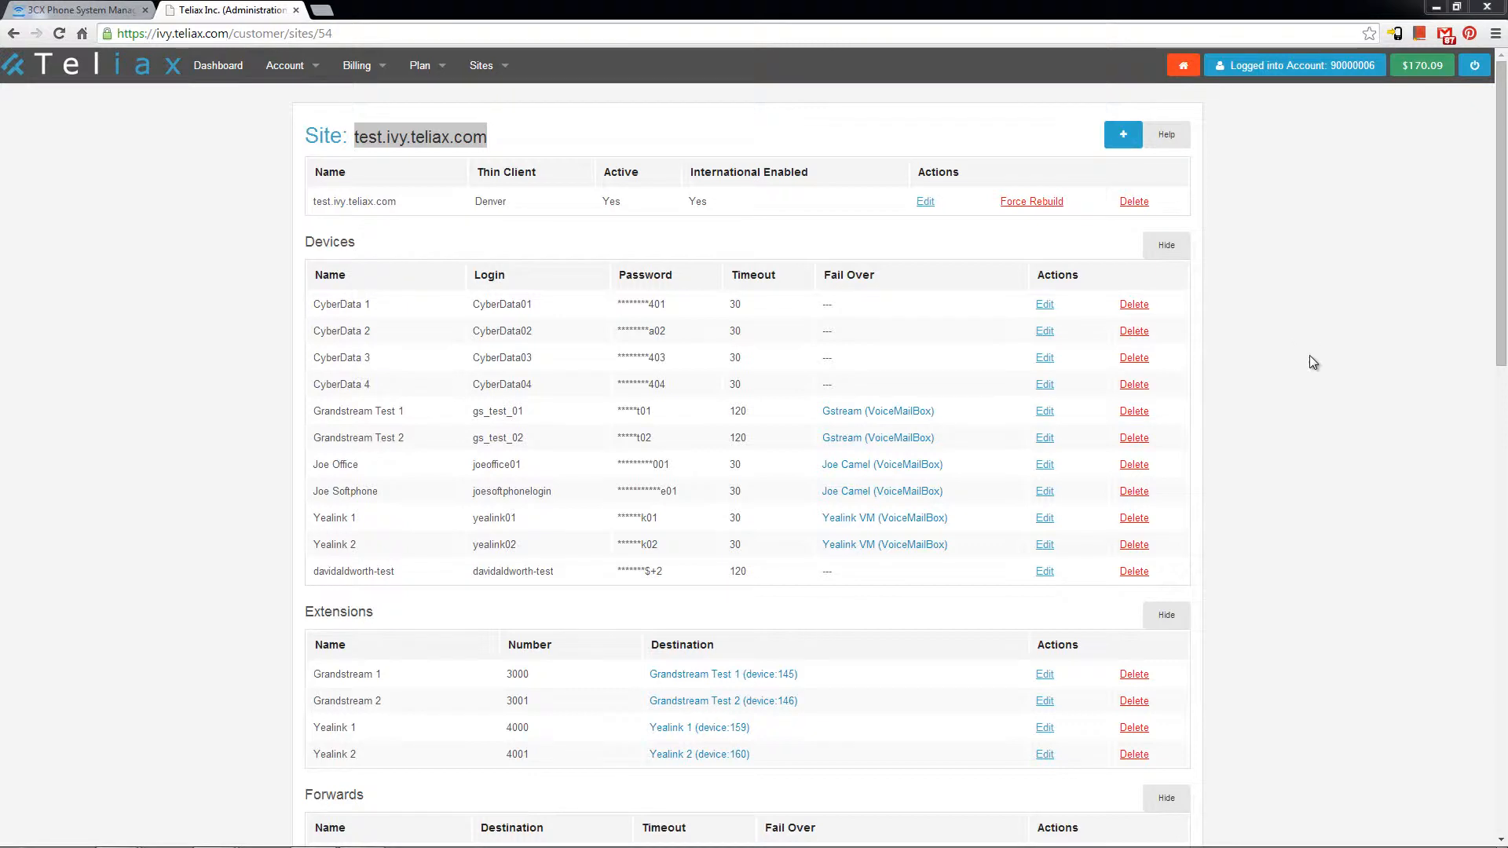
{"action": "left_click", "coordinate": [1122, 140]}
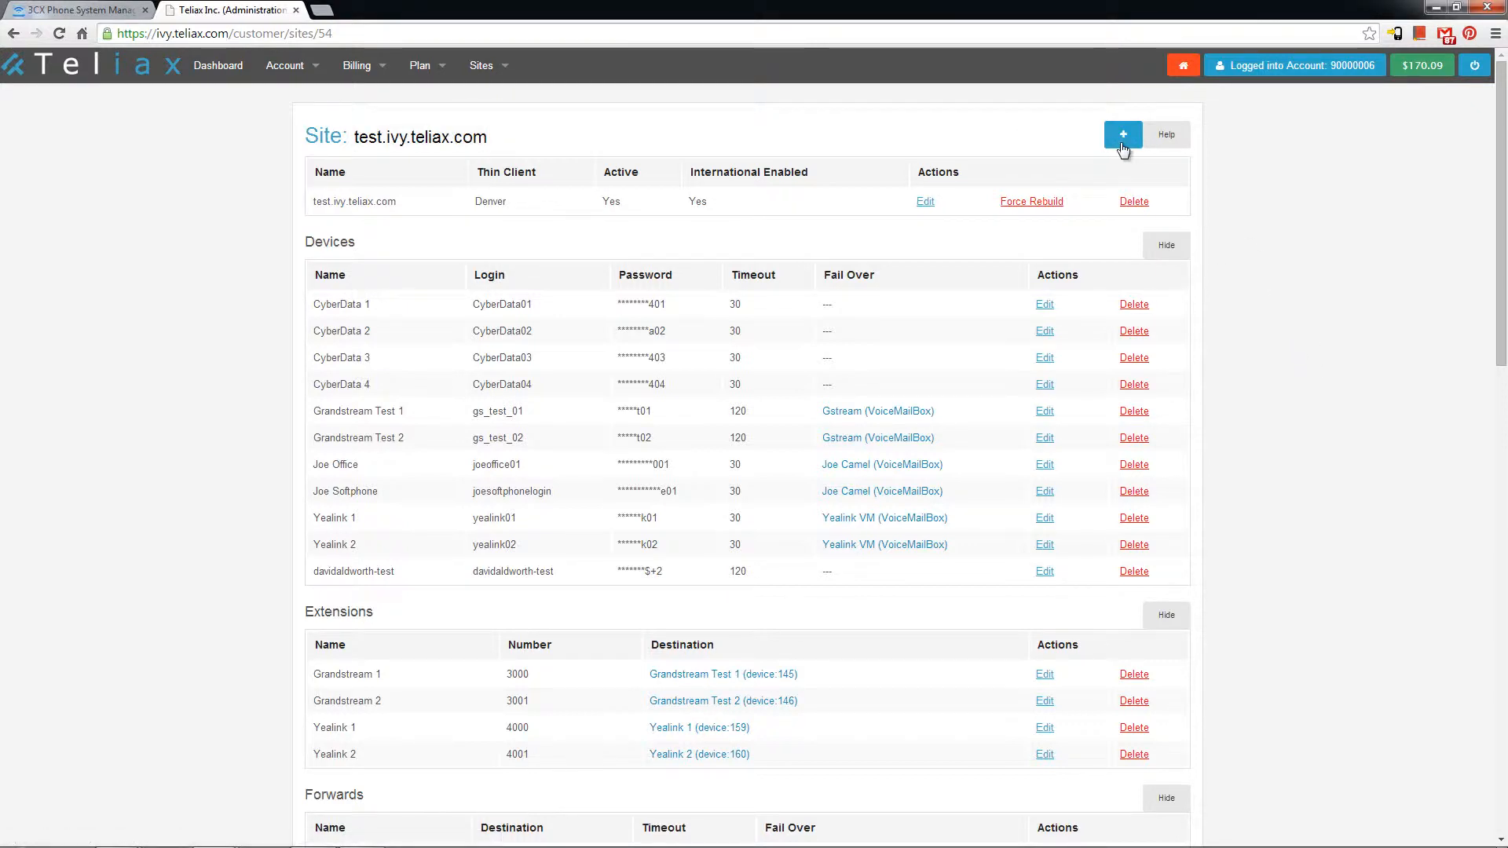
{"action": "left_click", "coordinate": [1122, 140]}
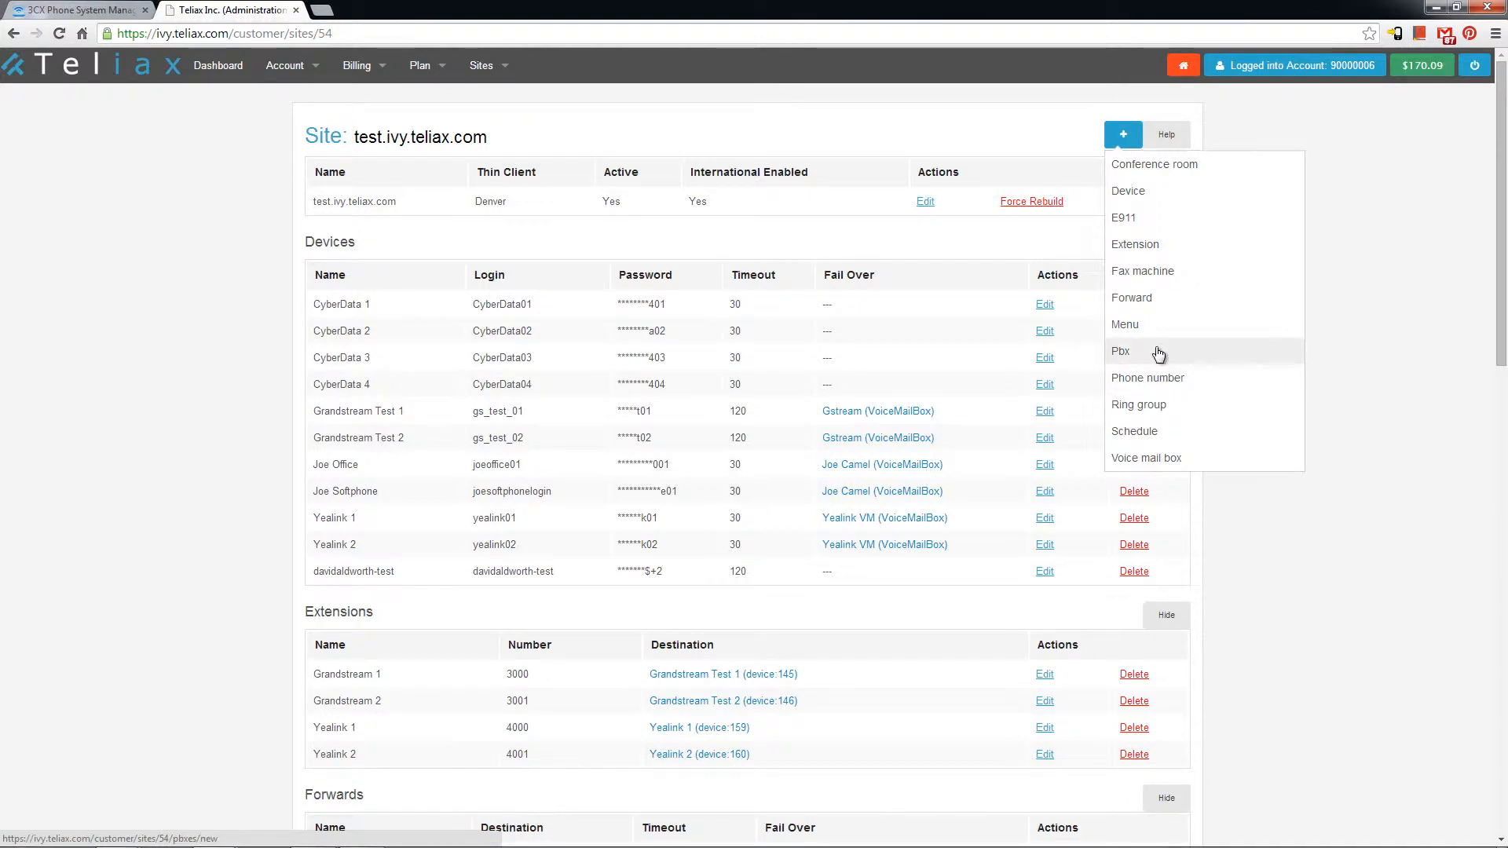
{"action": "scroll", "coordinate": [1396, 452], "scroll_direction": "down", "scroll_amount": 2}
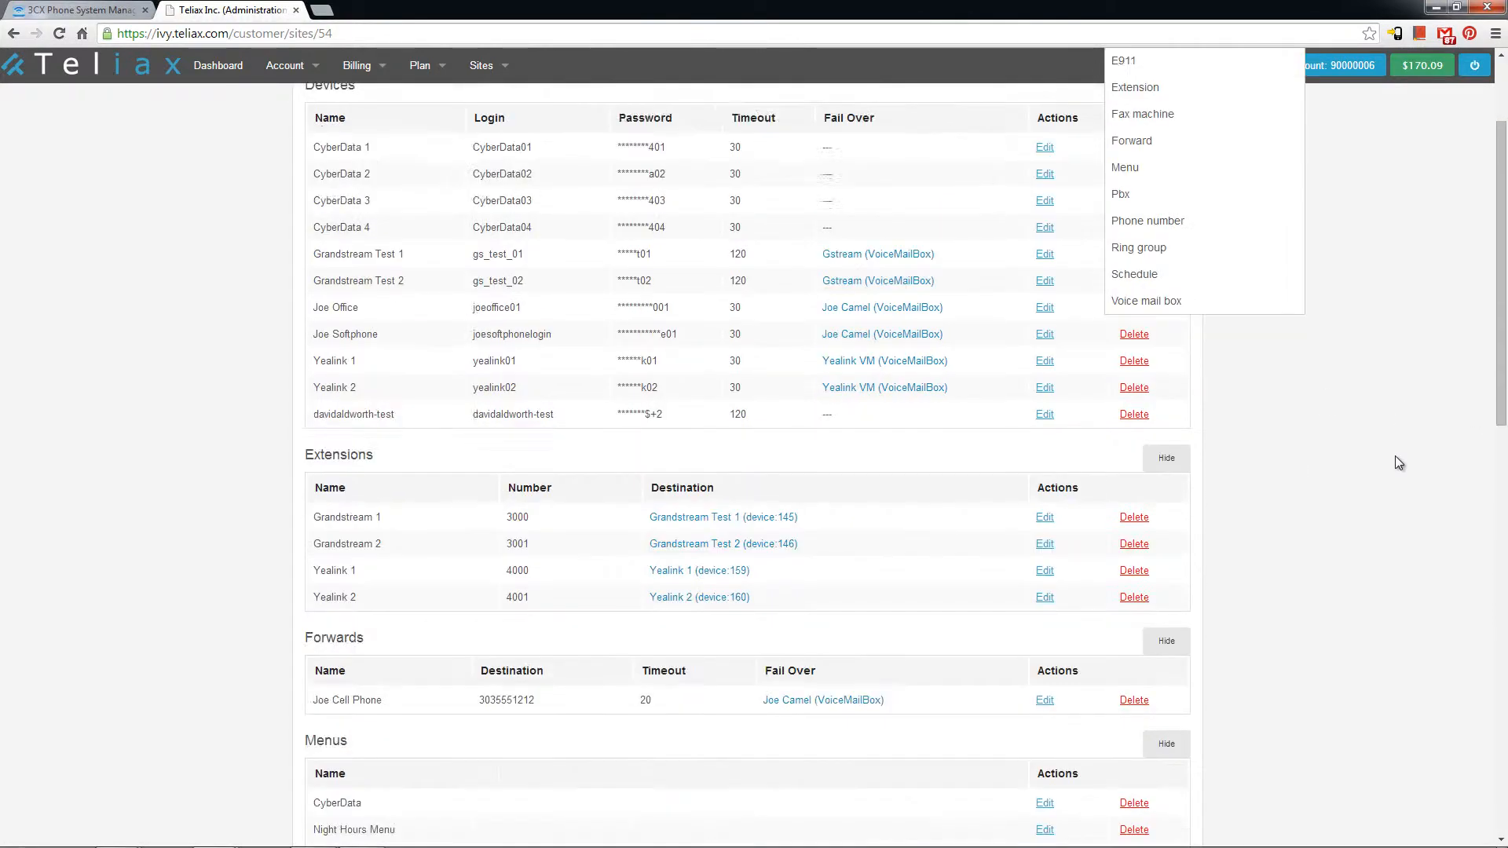
{"action": "scroll", "coordinate": [1394, 456], "scroll_direction": "down", "scroll_amount": 4}
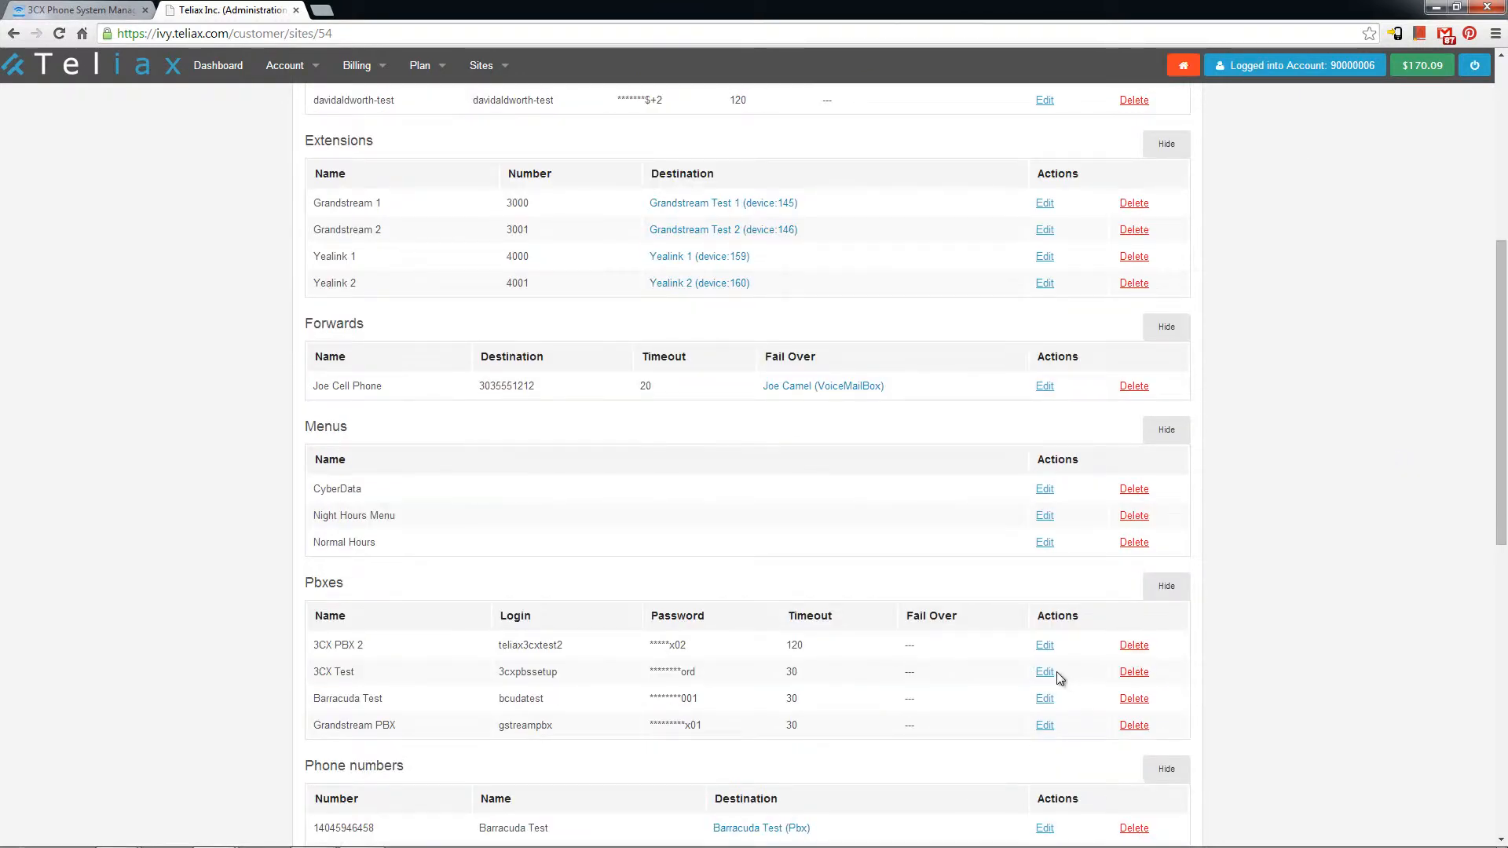
{"action": "left_click", "coordinate": [1047, 674]}
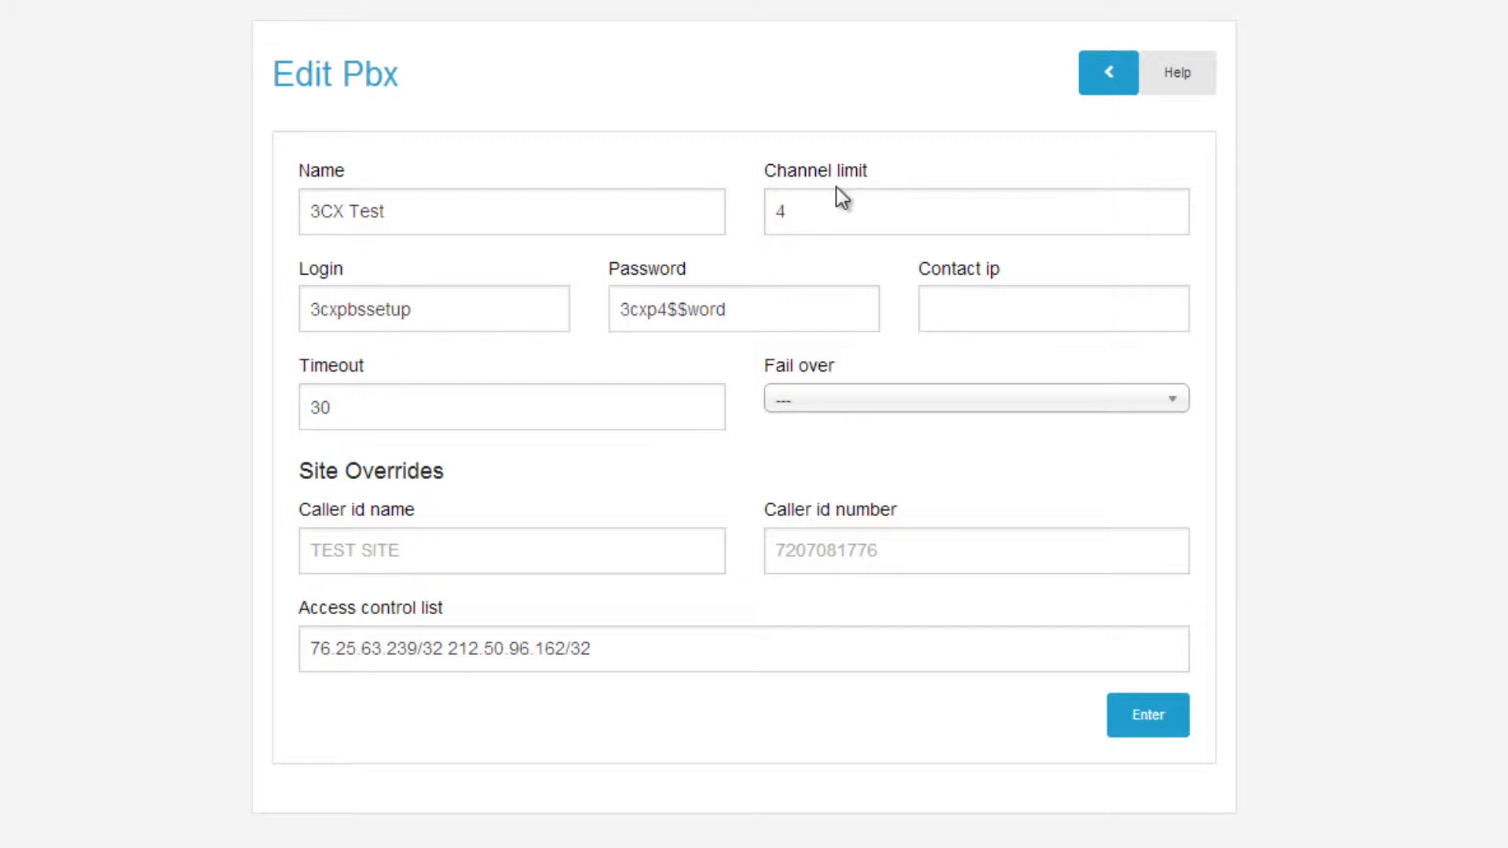
Examine the 3CX Test PBX's channel limit, login, password, timeout and fail over options.
{"action": "double_click", "coordinate": [805, 212]}
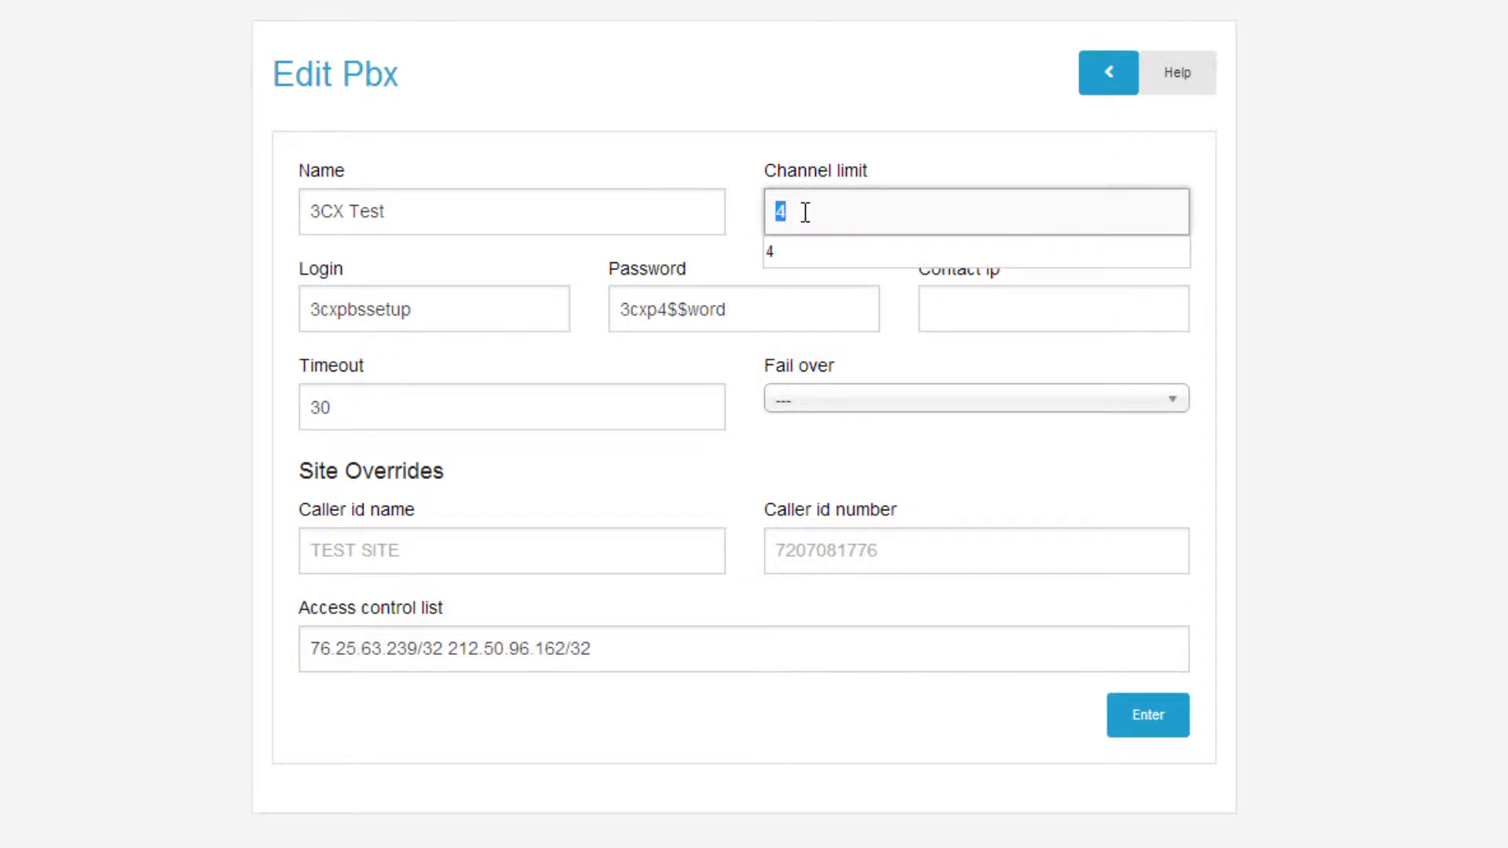
{"action": "left_click", "coordinate": [870, 161]}
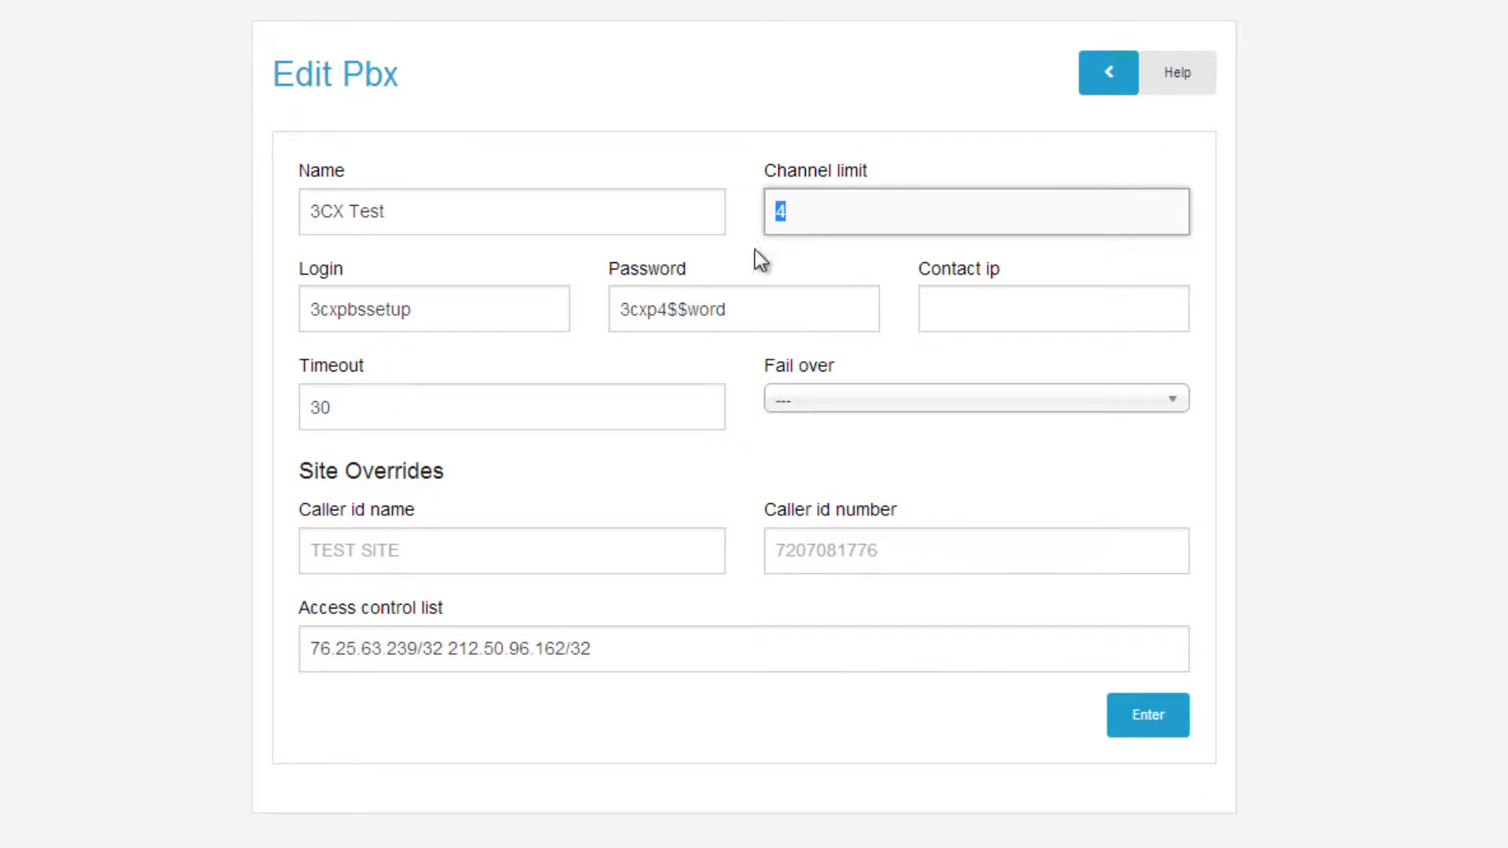
{"action": "left_click", "coordinate": [474, 317]}
{"action": "left_click", "coordinate": [710, 299]}
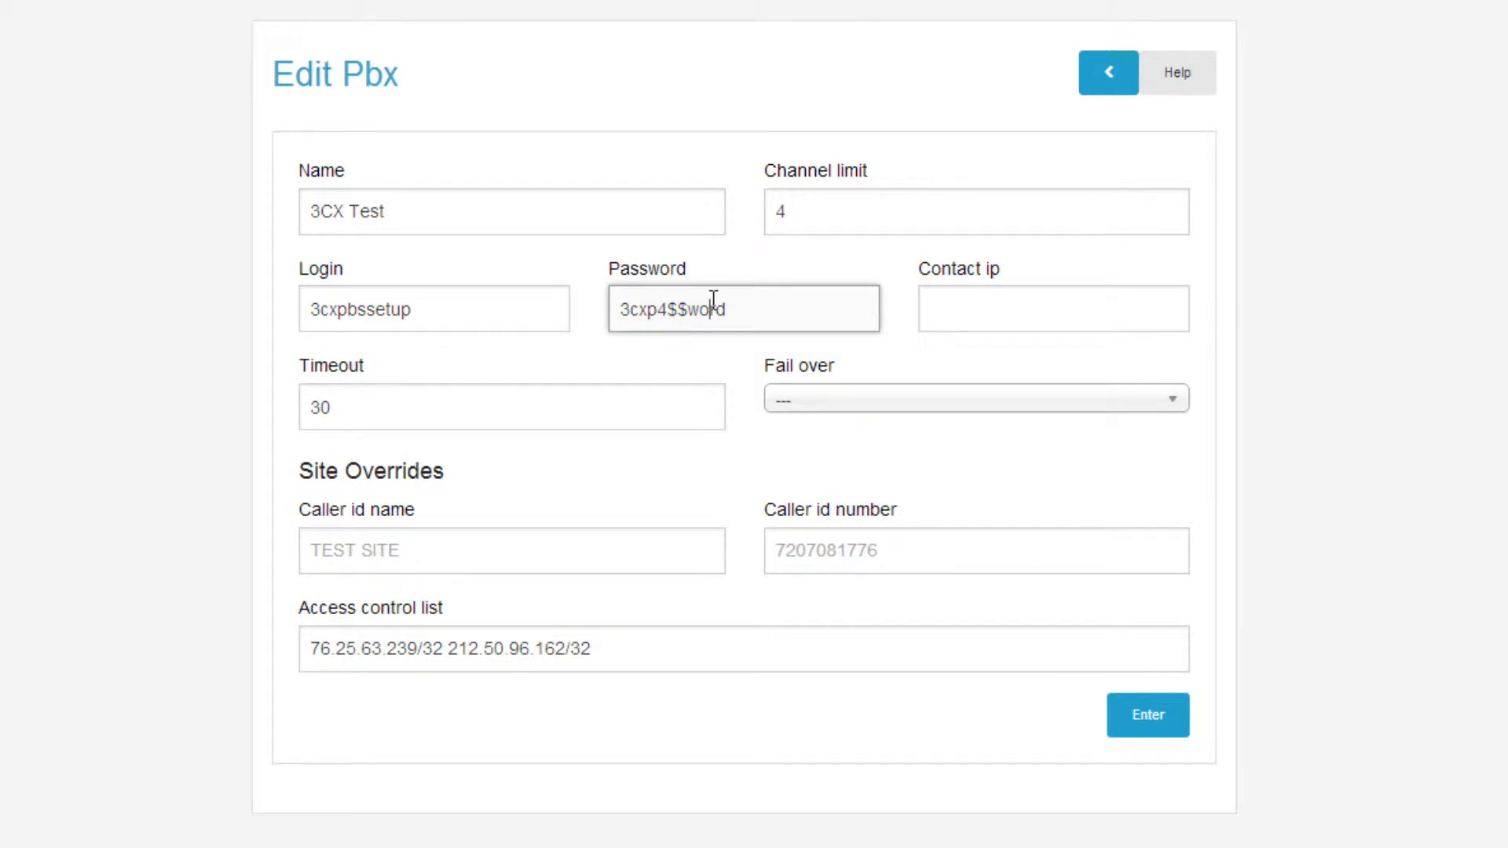
{"action": "left_click", "coordinate": [572, 412]}
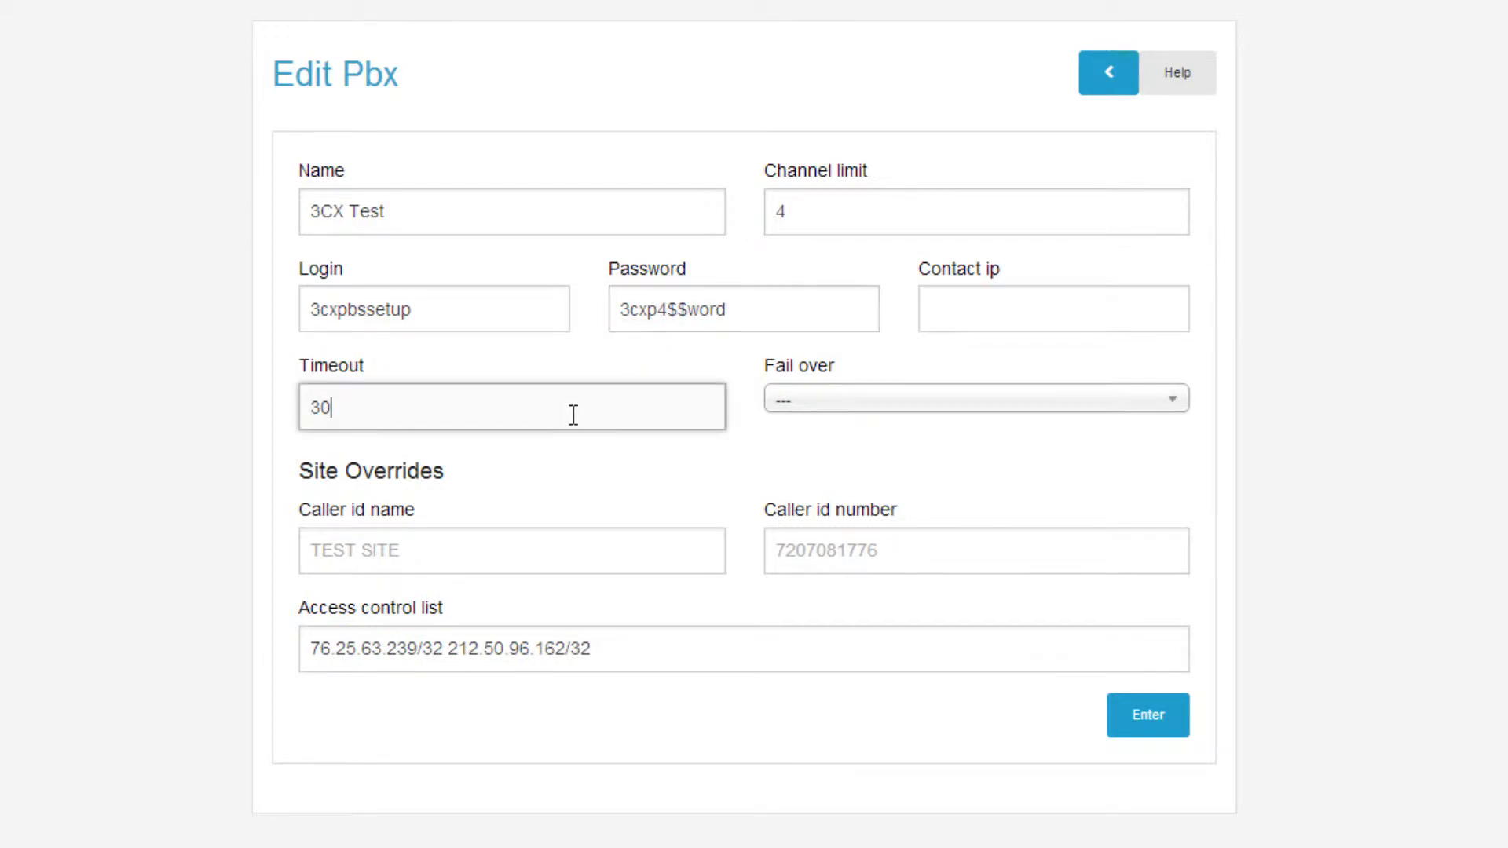
{"action": "left_click", "coordinate": [837, 414]}
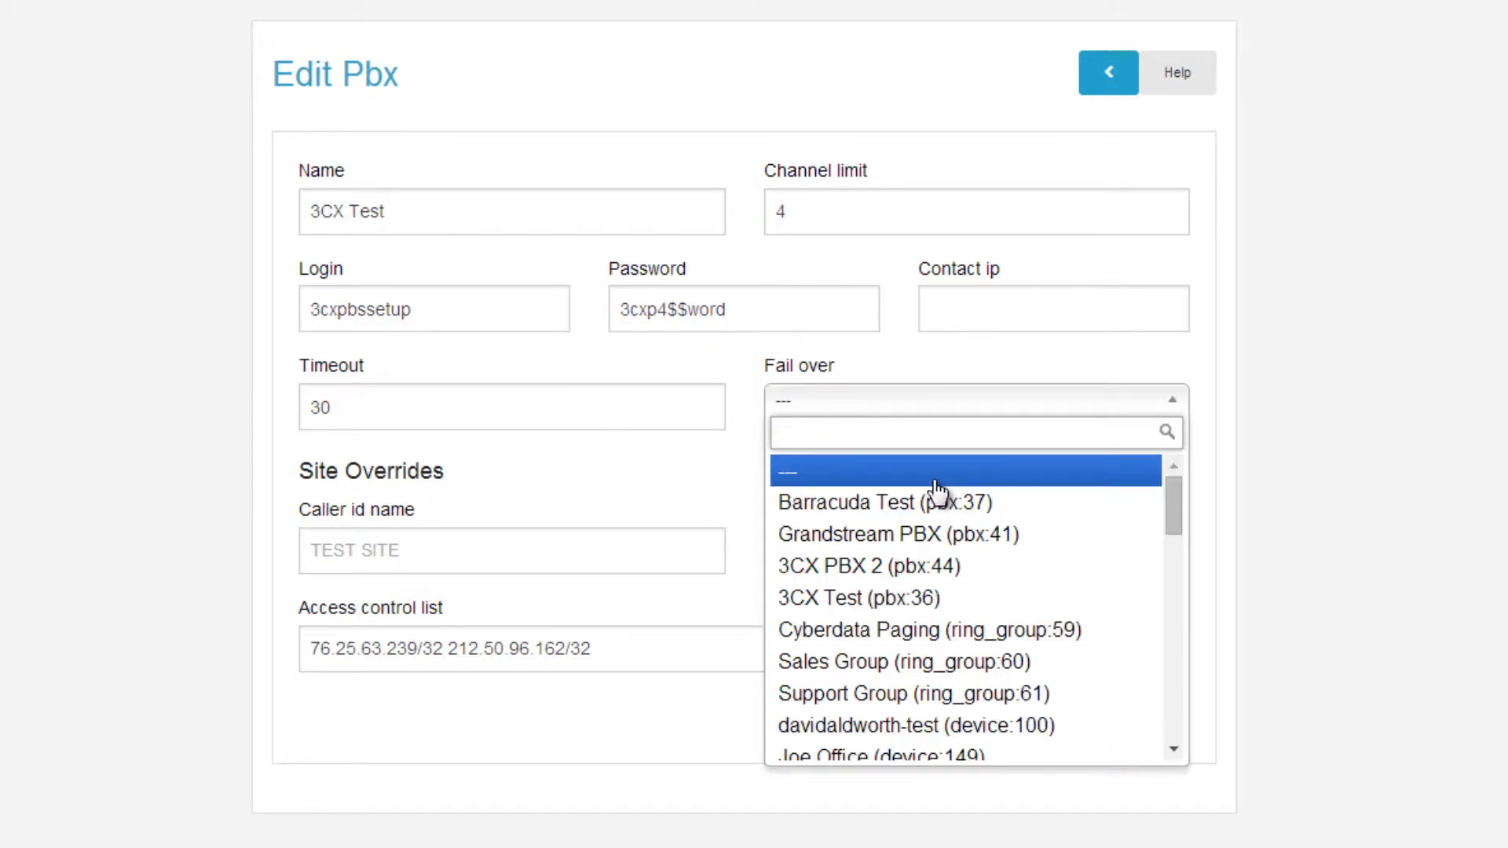
{"action": "left_click", "coordinate": [933, 369]}
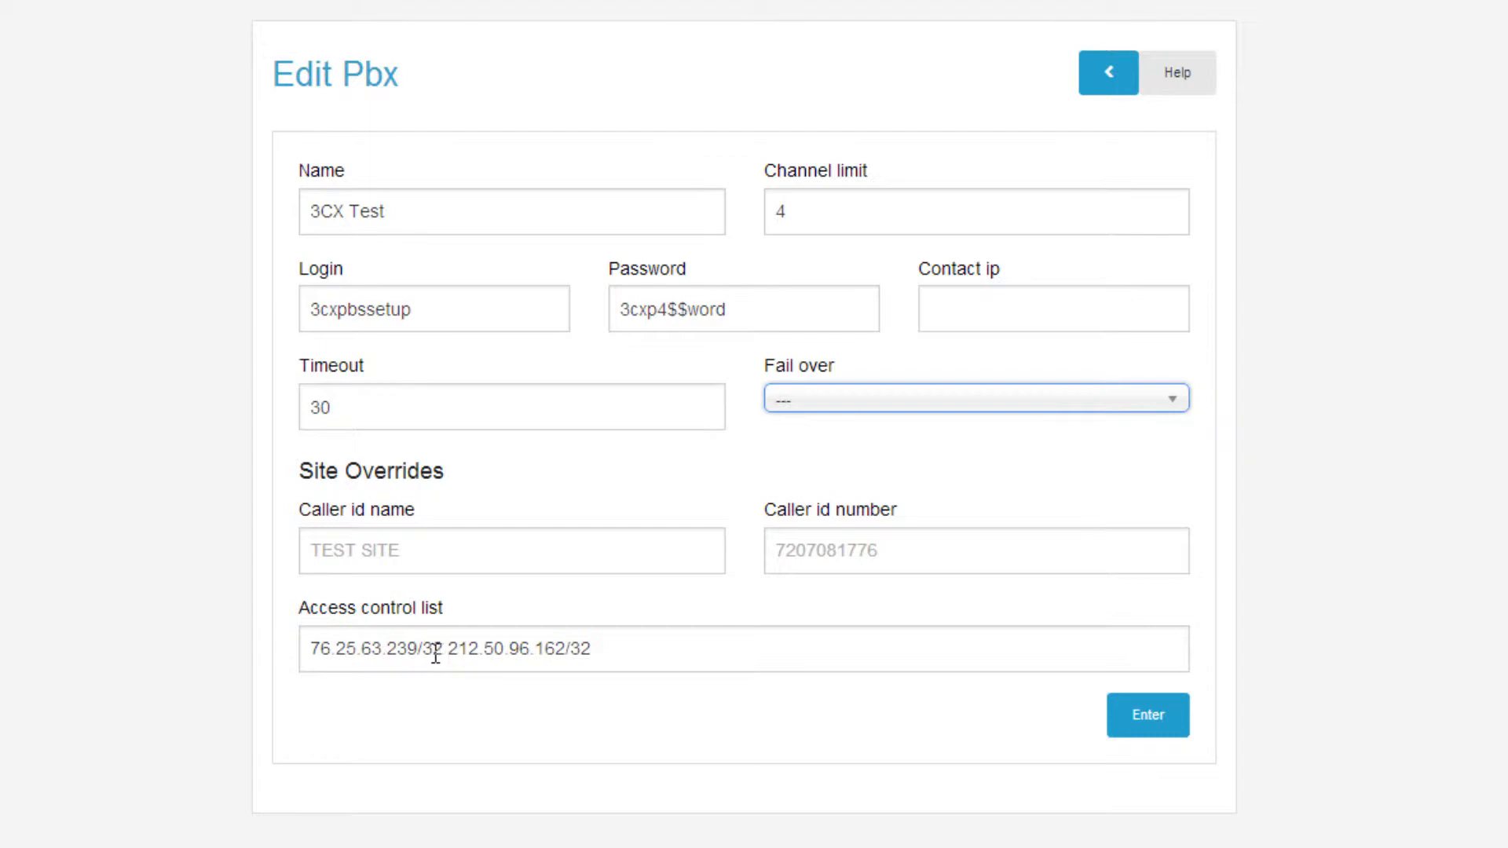
Return to the site overview and open the 3CX Test Number phone number entry to check its destination.
{"action": "left_click", "coordinate": [1112, 87]}
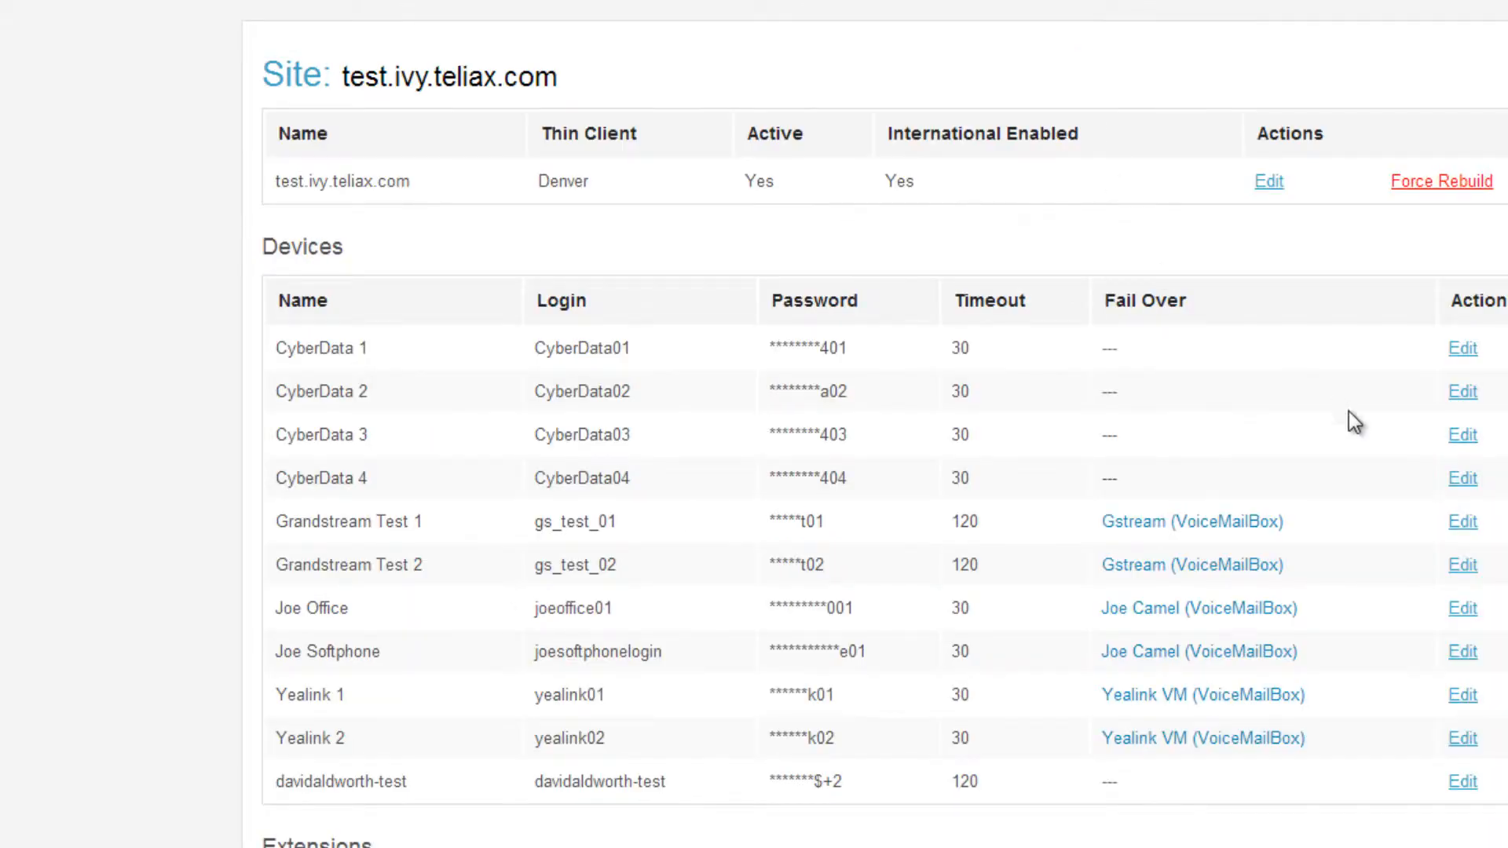
{"action": "scroll", "coordinate": [1454, 528], "scroll_direction": "down", "scroll_amount": 5}
{"action": "scroll", "coordinate": [1449, 520], "scroll_direction": "down", "scroll_amount": 6}
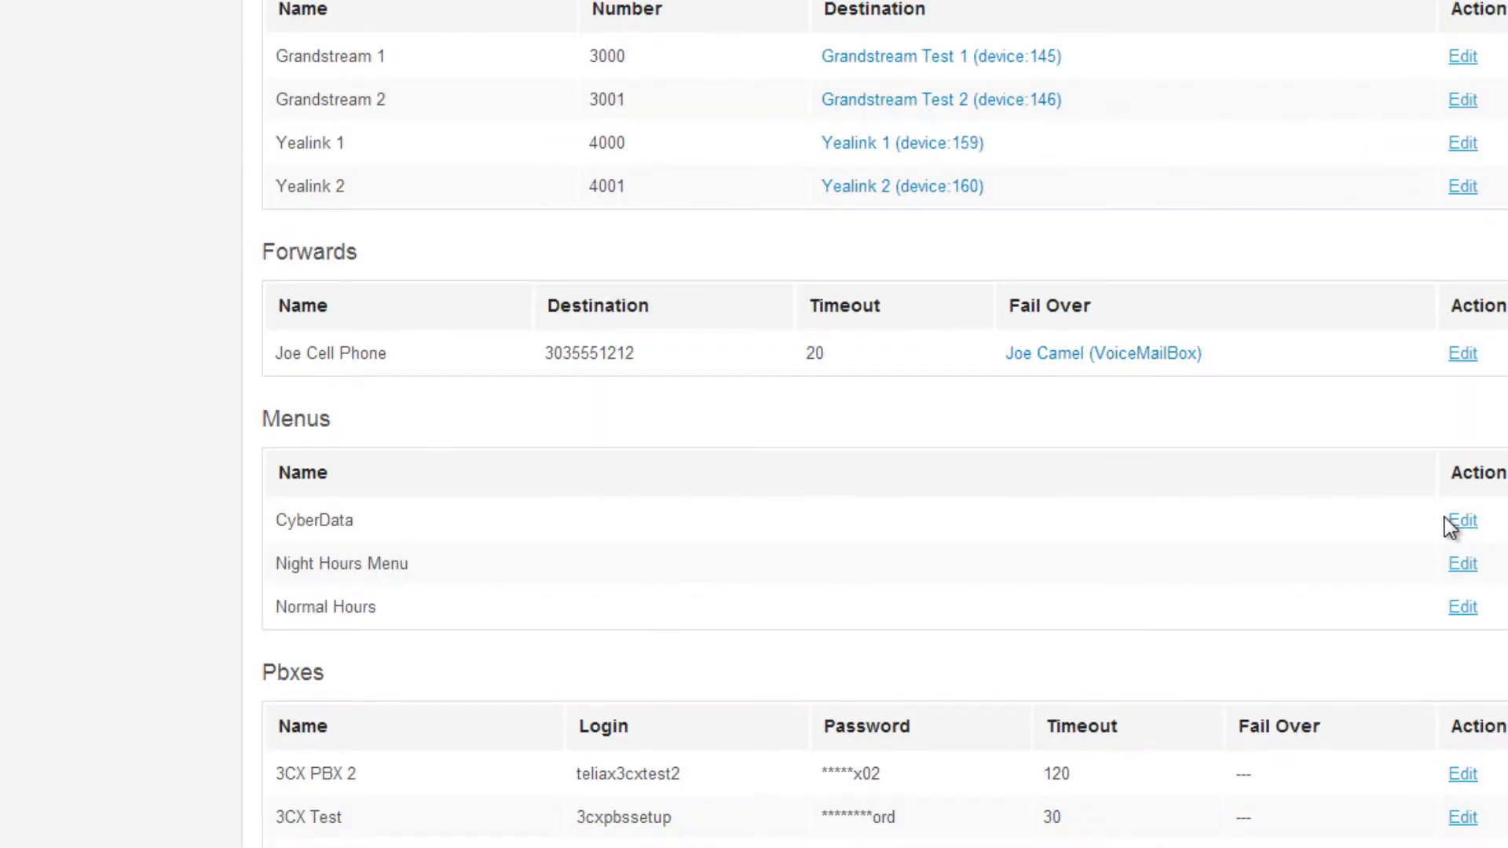
{"action": "scroll", "coordinate": [1449, 522], "scroll_direction": "down", "scroll_amount": 8}
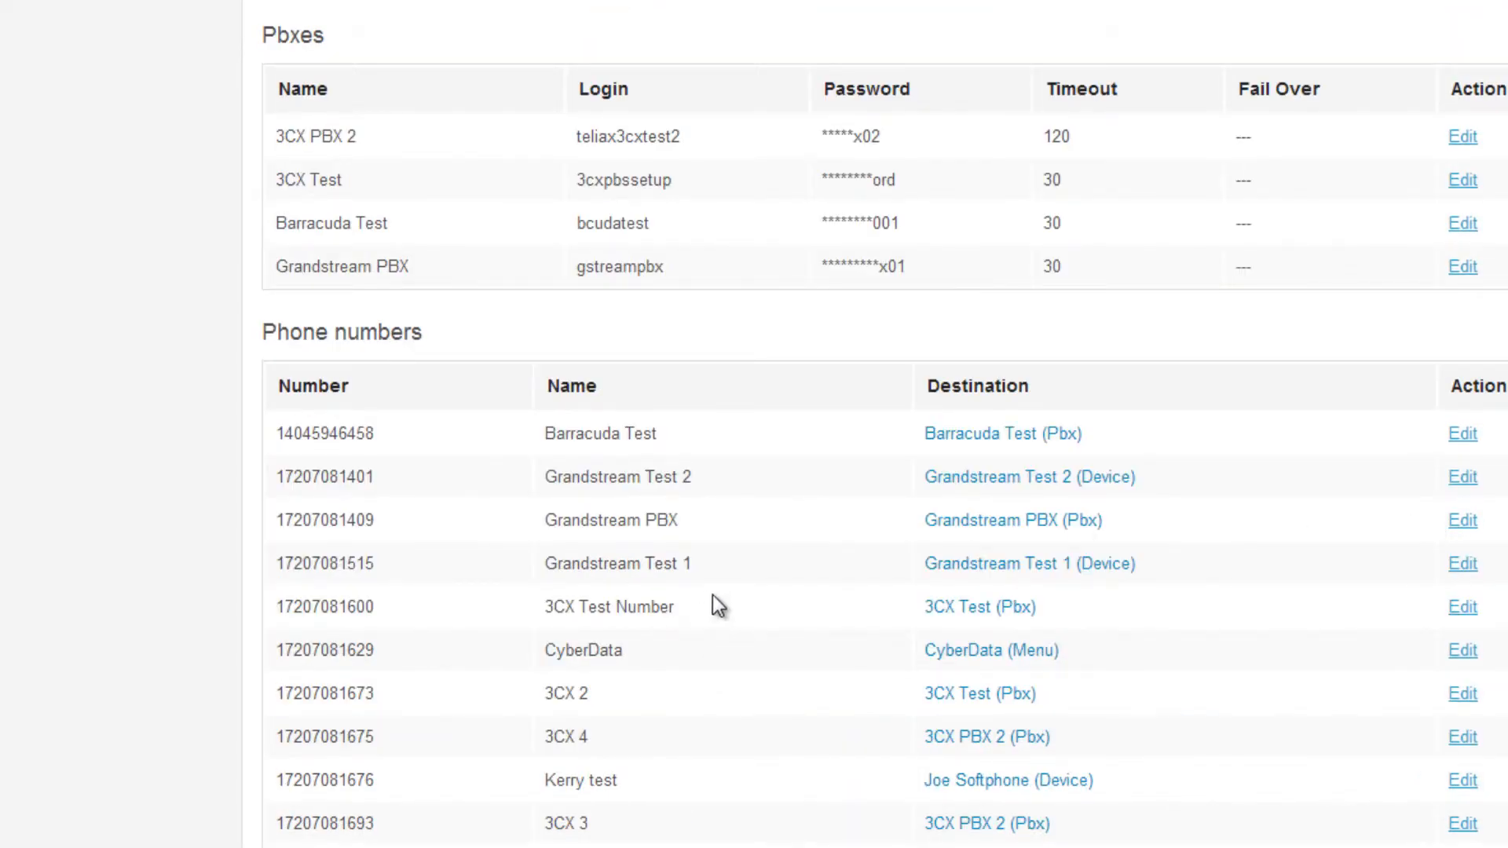
{"action": "left_click", "coordinate": [1462, 609]}
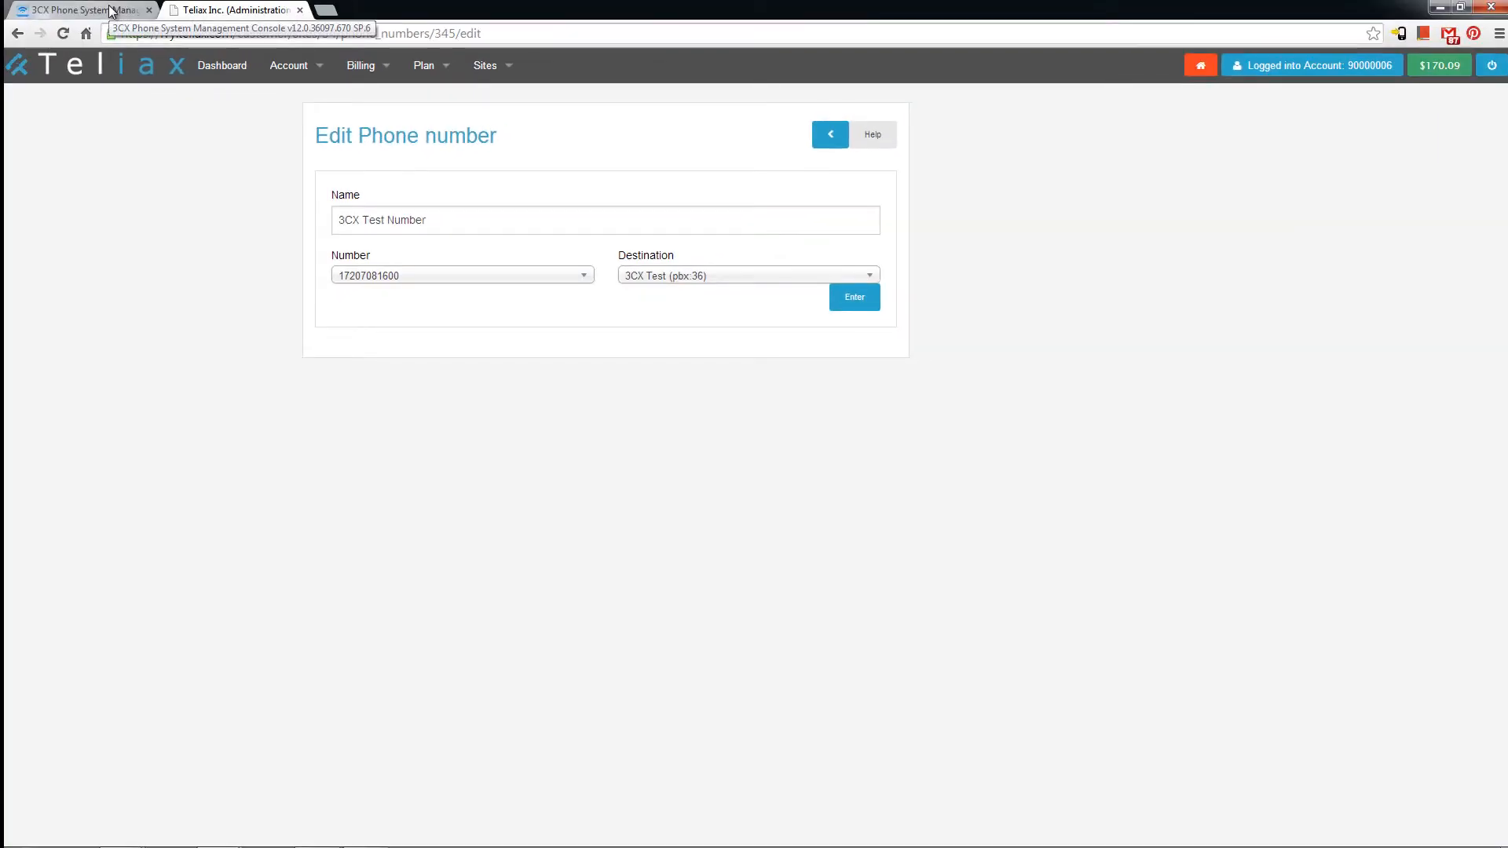
Switch to the 3CX management console and start a new VoIP provider with the country set to Generic.
{"action": "left_click", "coordinate": [110, 11]}
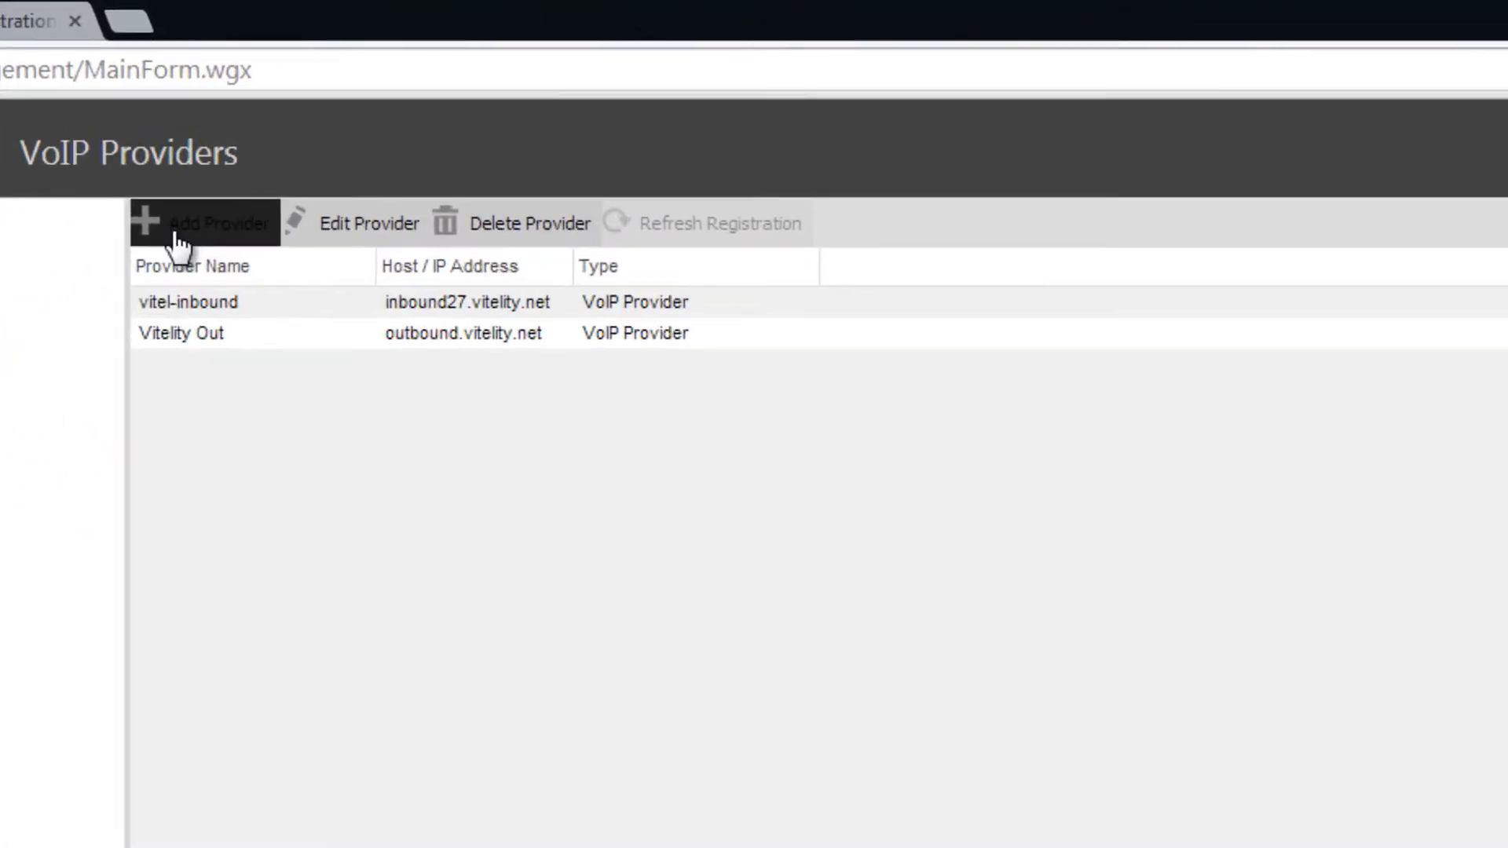
{"action": "left_click", "coordinate": [177, 236]}
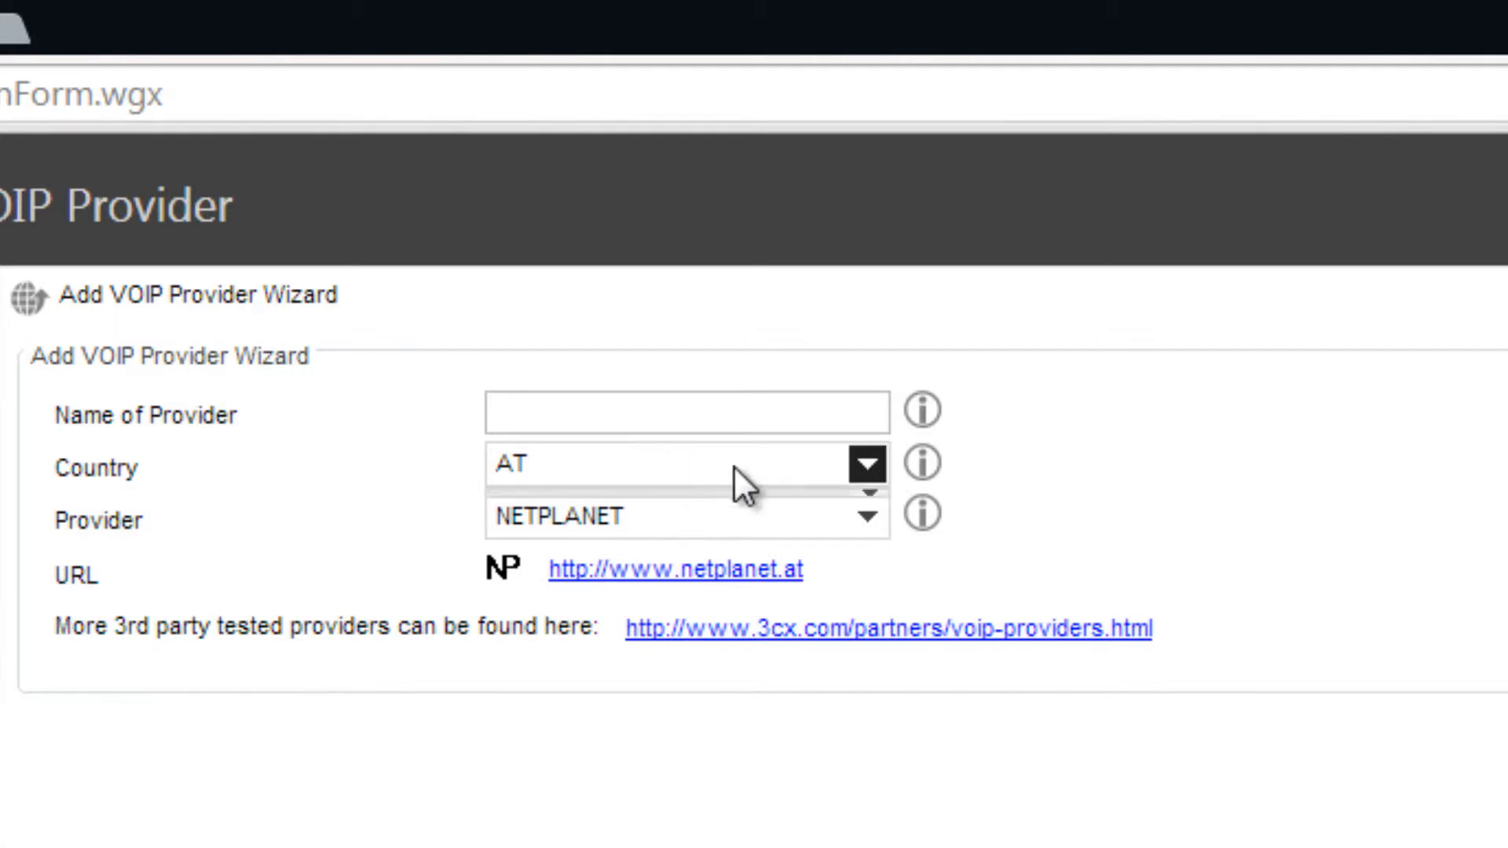
{"action": "left_click_drag", "start_coordinate": [875, 544], "coordinate": [853, 613]}
{"action": "left_click", "coordinate": [750, 620]}
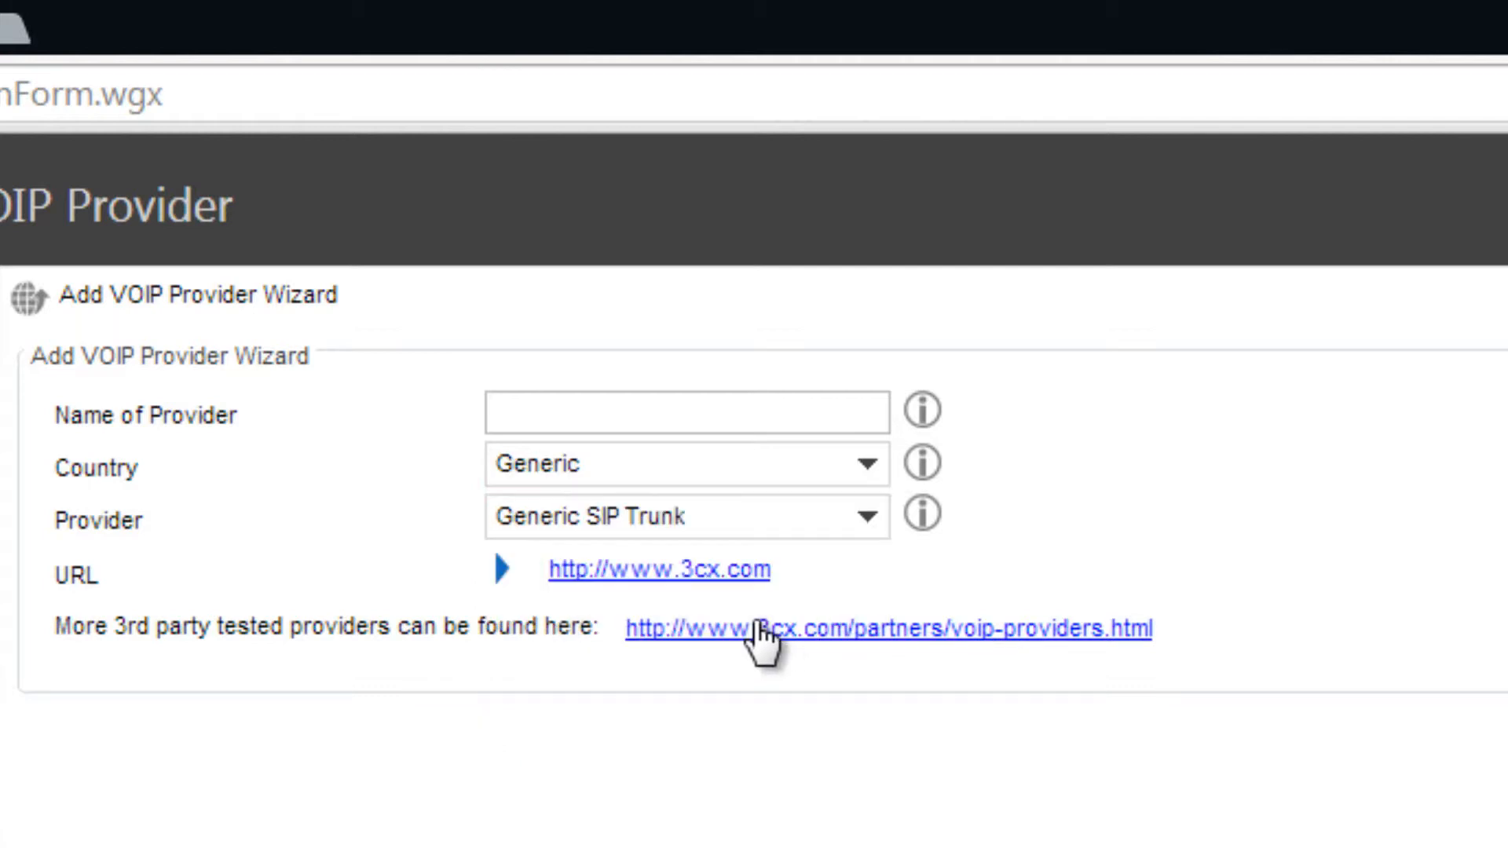
Choose Generic VoIP Provider as the provider, name it Teliax, and continue to the provider details.
{"action": "left_click", "coordinate": [601, 516]}
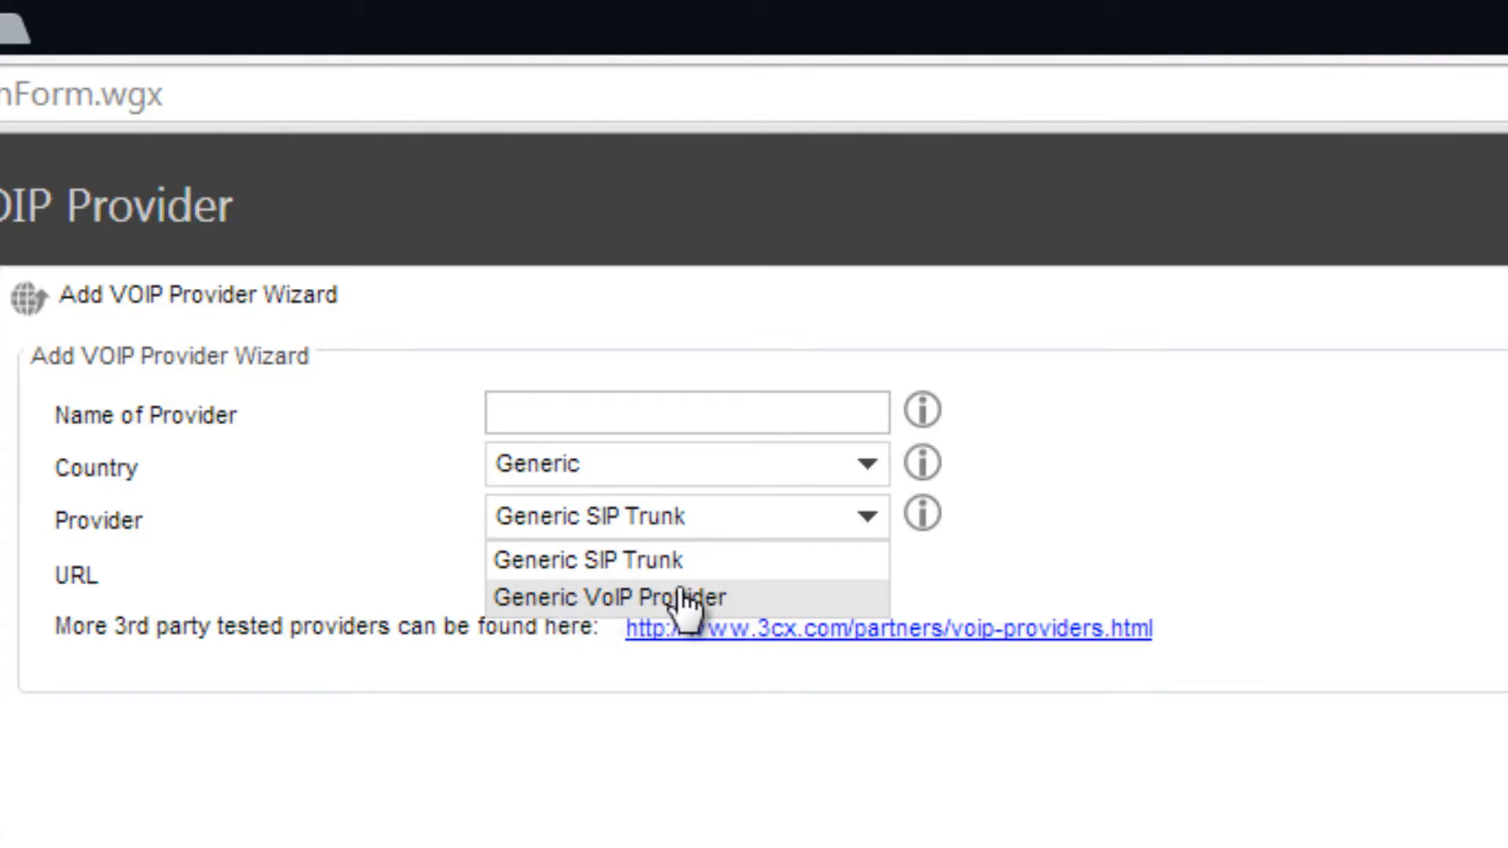
{"action": "left_click", "coordinate": [722, 599]}
{"action": "left_click", "coordinate": [613, 410]}
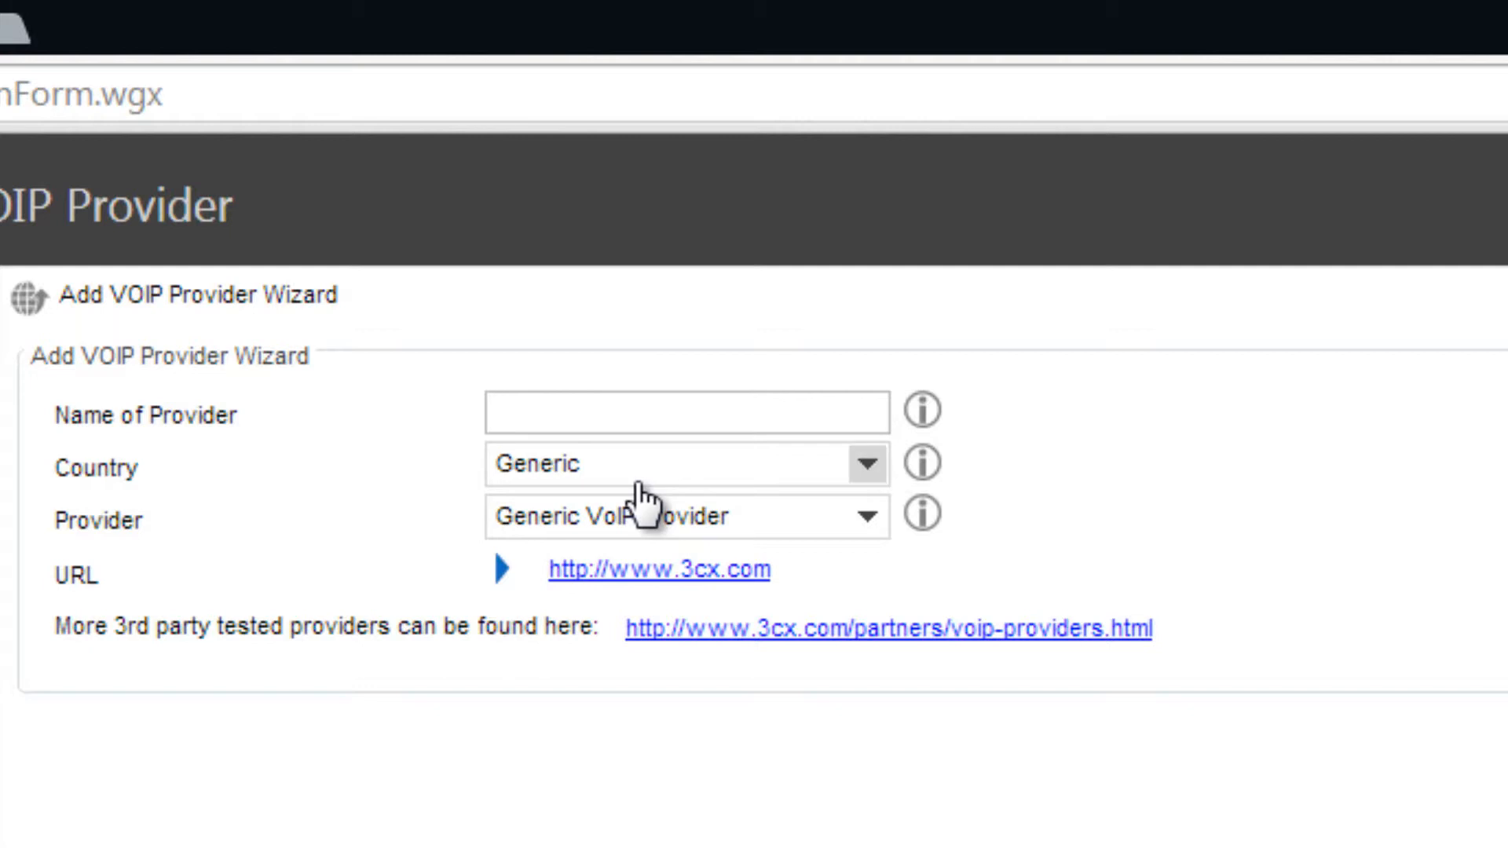
{"action": "type", "text": "Teliax"}
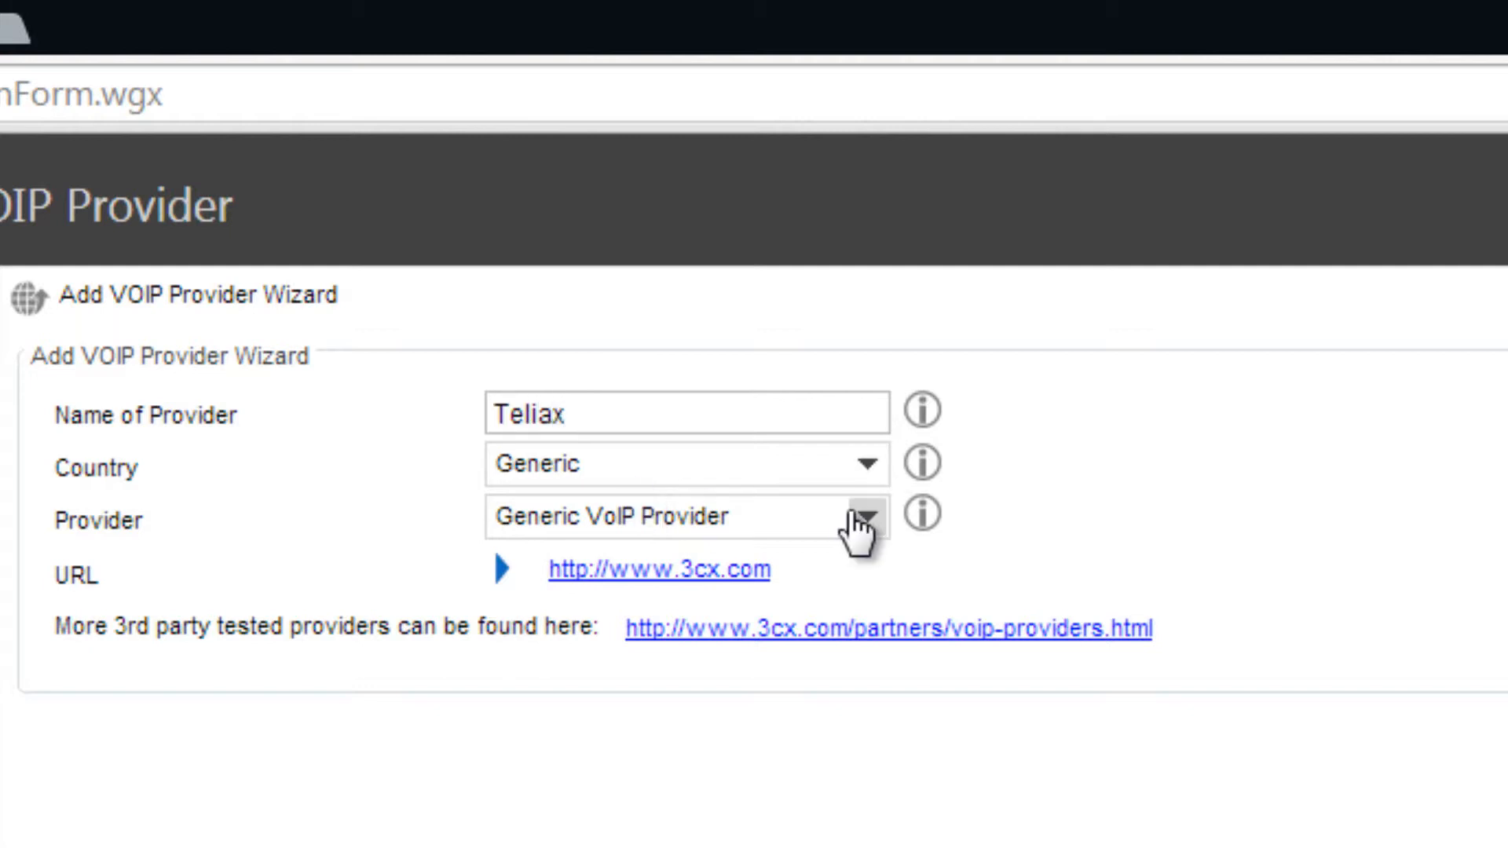
{"action": "key", "text": "Return"}
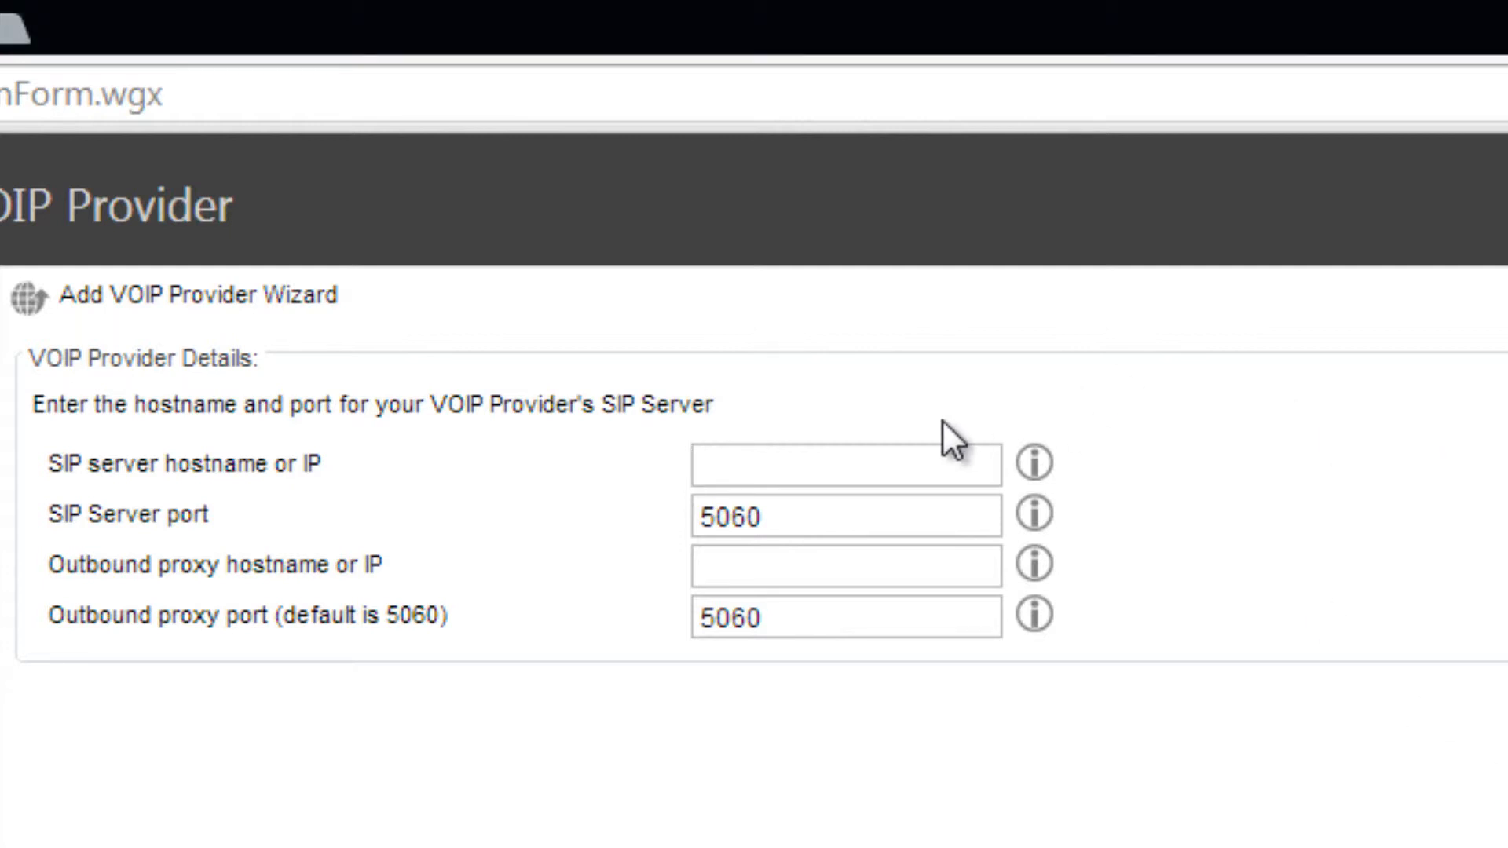
Set the SIP server hostname to test.ivy.teliax.com and fill in the account's external phone number.
{"action": "type", "text": "test.ivy.teliax.com"}
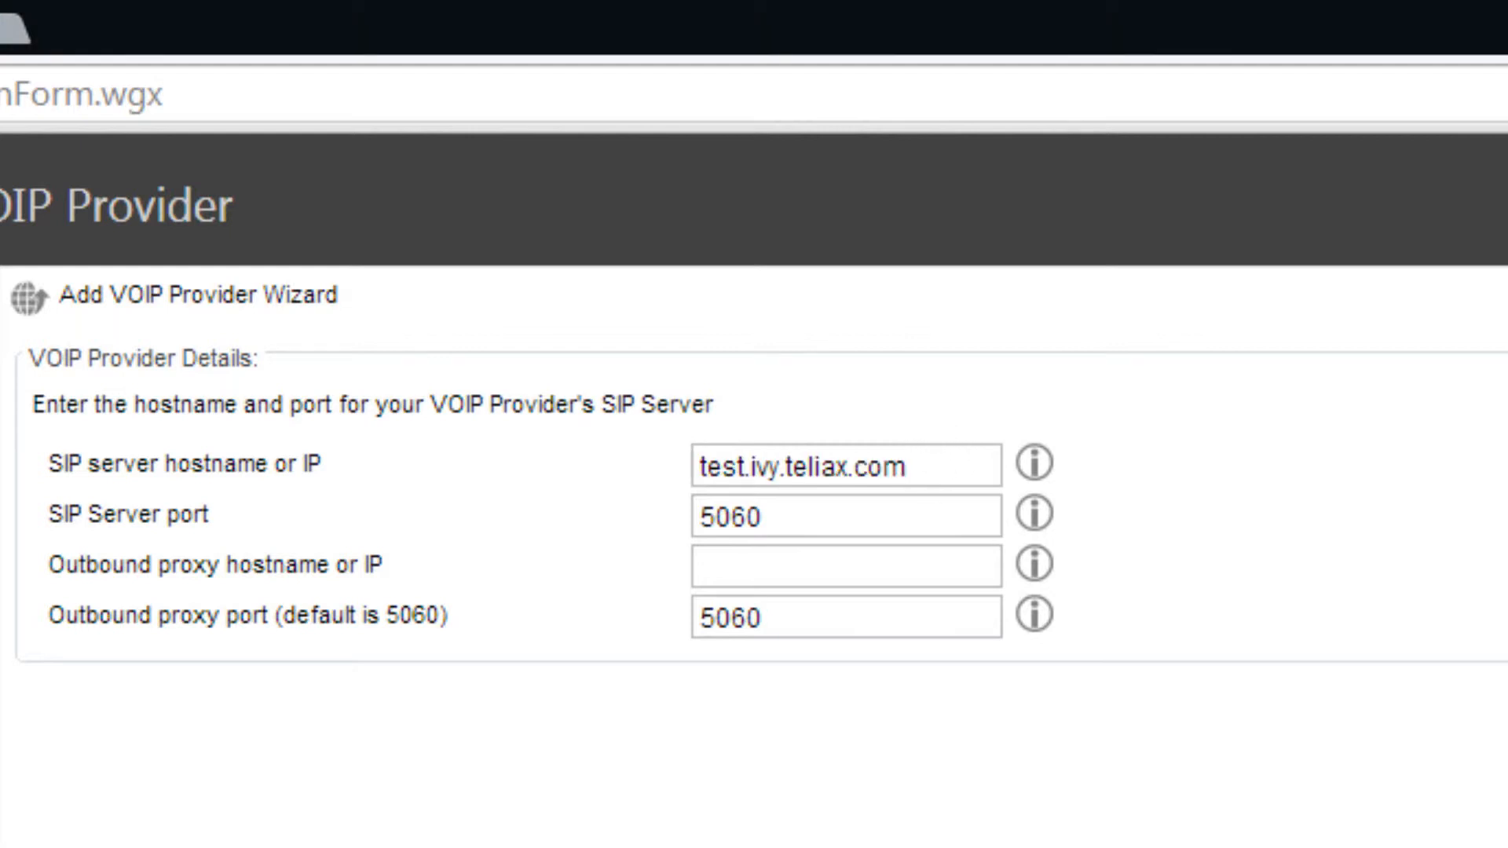
{"action": "key", "text": "Return"}
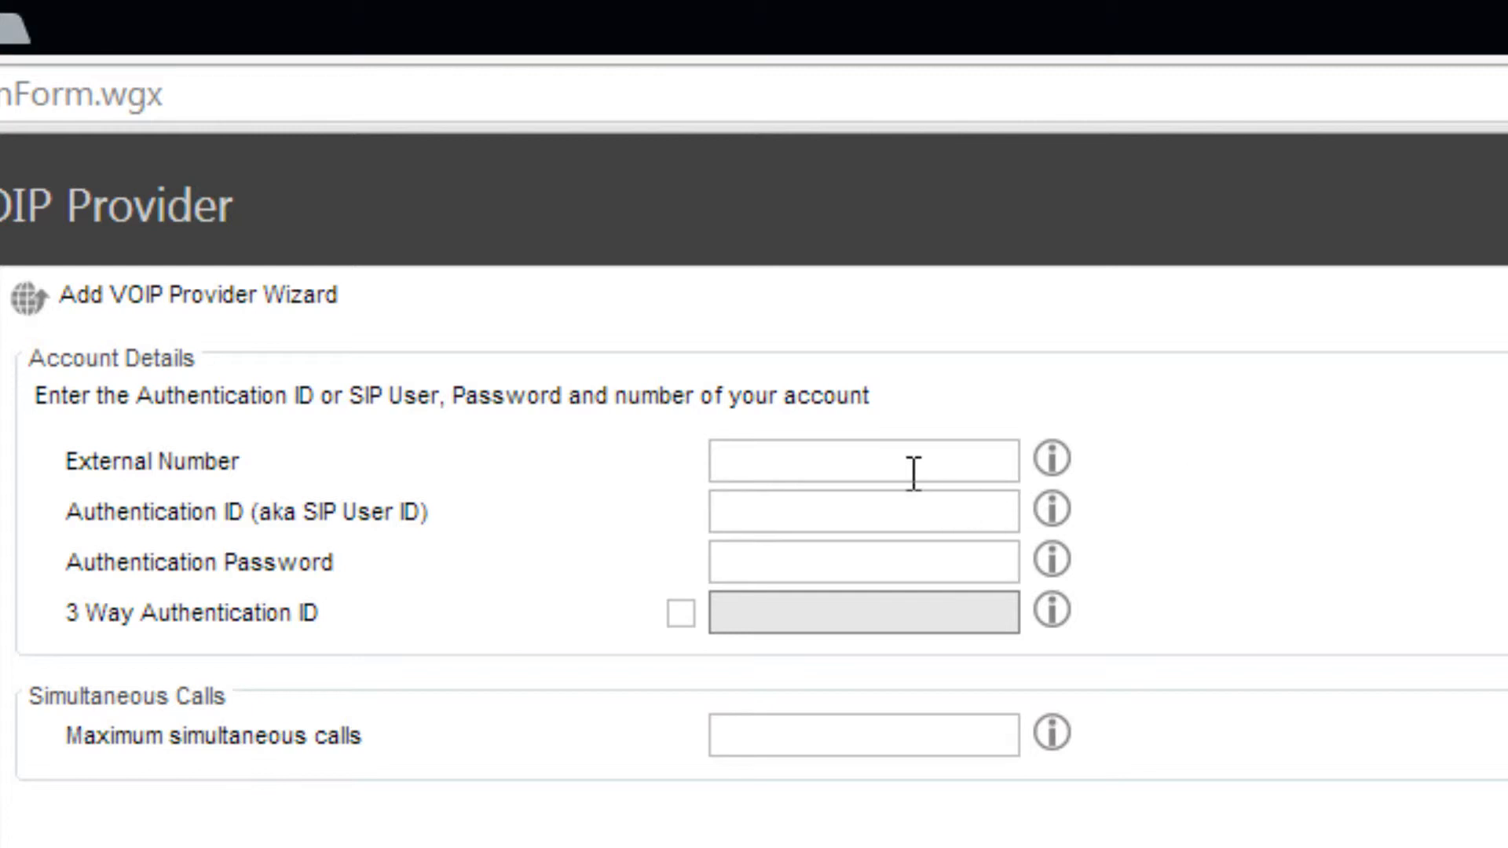
{"action": "key", "text": "ctrl+v"}
{"action": "left_click", "coordinate": [878, 509]}
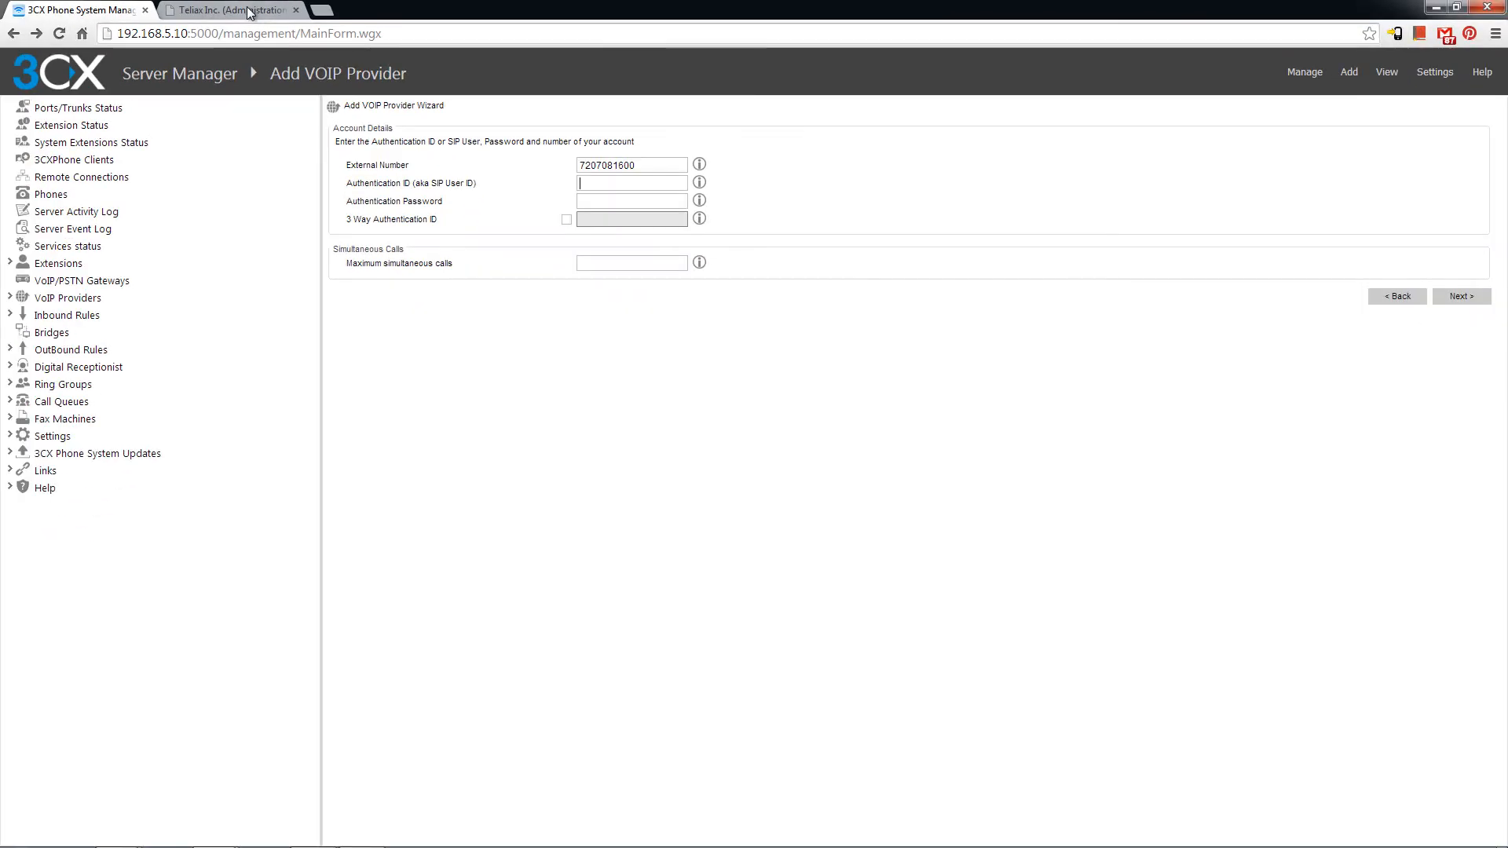
Switch to the Teliax portal and open the 3CX Test PBX entry for editing from the site overview.
{"action": "left_click", "coordinate": [67, 17]}
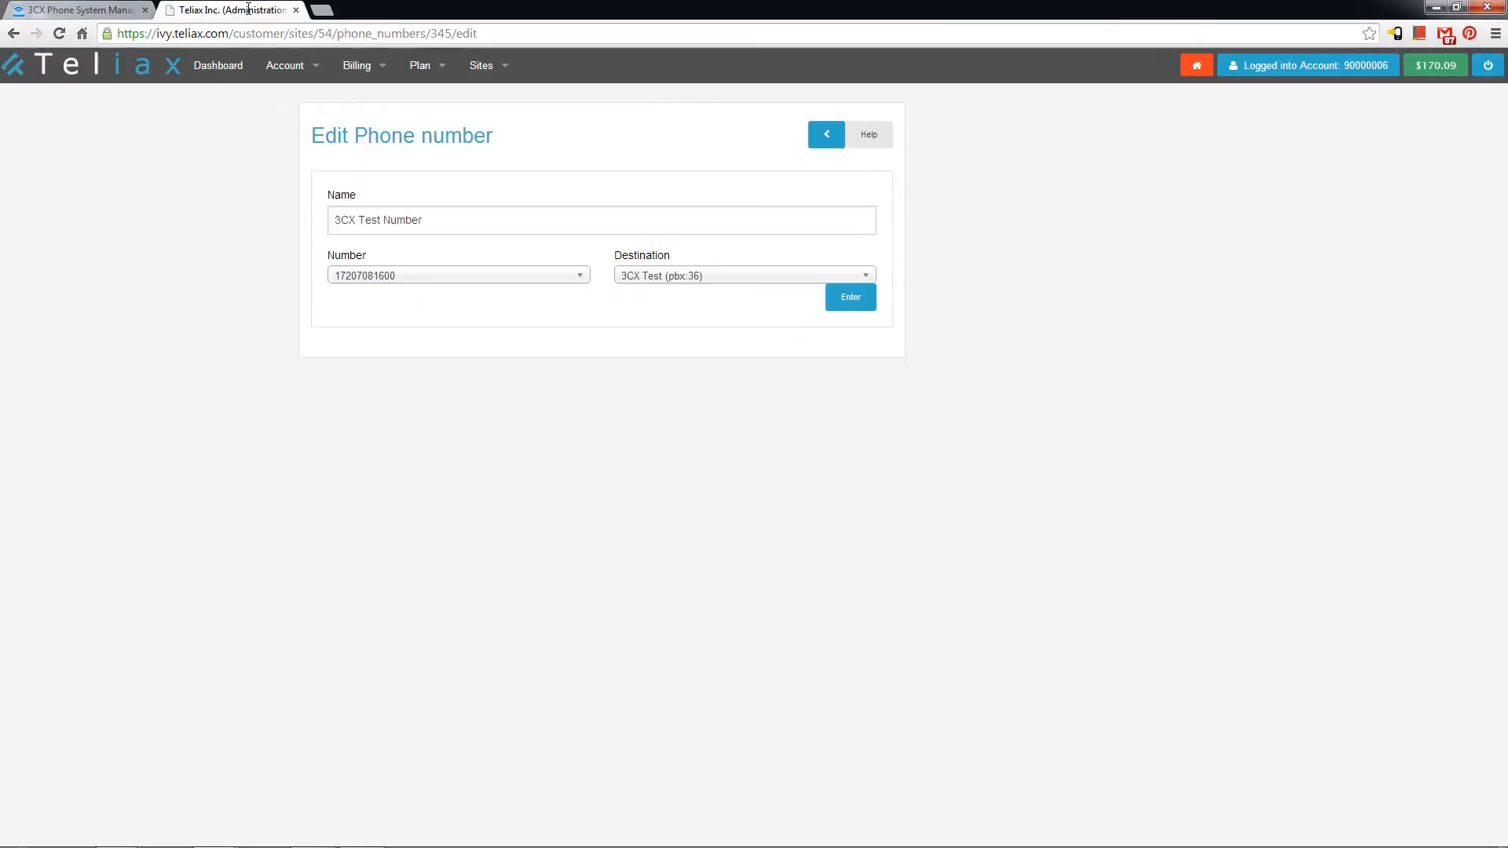
{"action": "left_click", "coordinate": [827, 138]}
{"action": "scroll", "coordinate": [1024, 600], "scroll_direction": "down", "scroll_amount": 7}
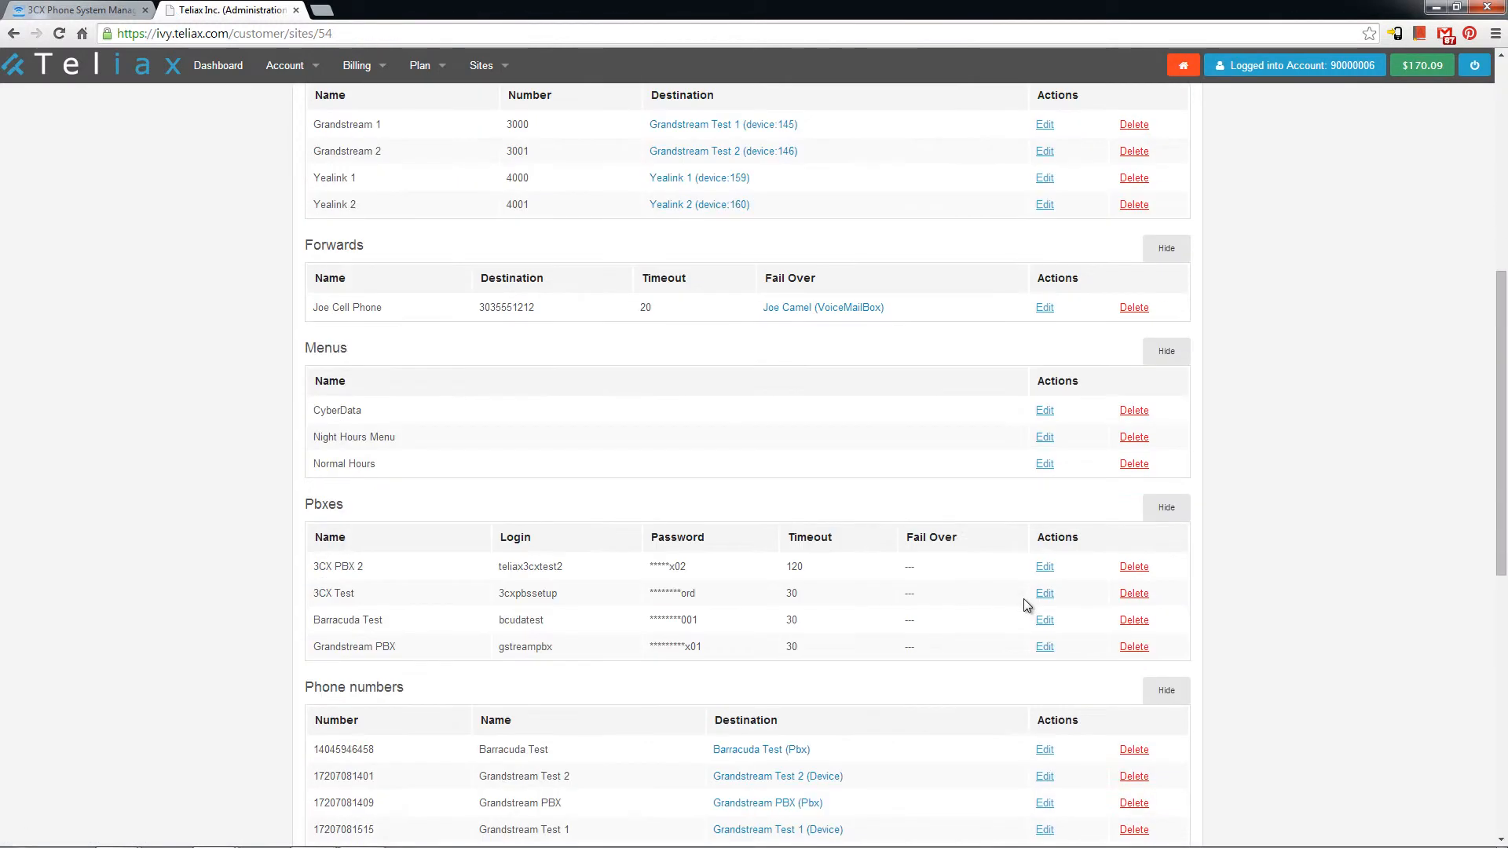
{"action": "left_click", "coordinate": [1045, 595]}
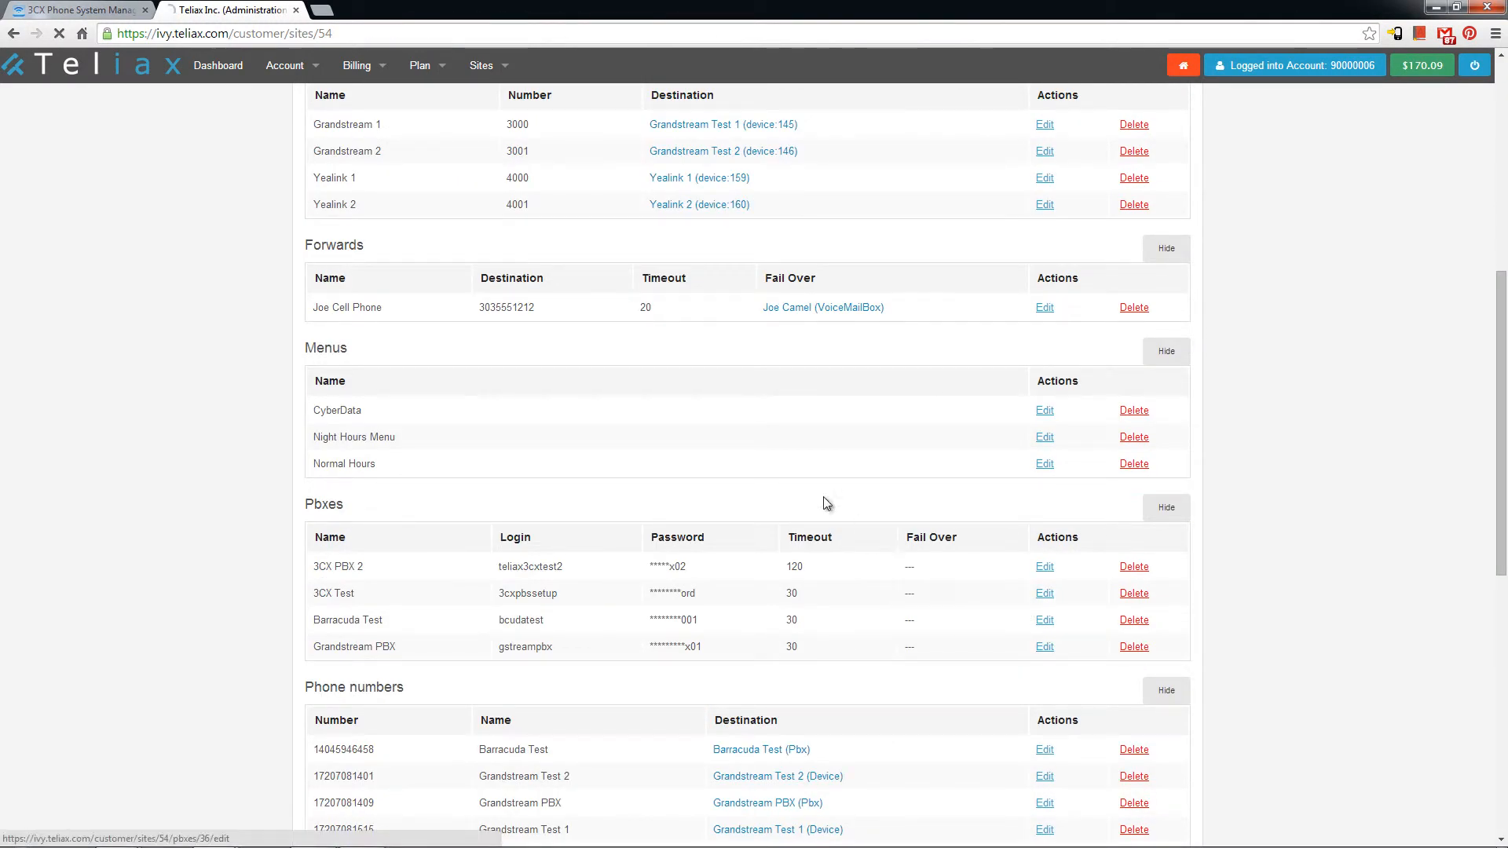
Copy the PBX's login into the Authentication ID field of the 3CX provider wizard.
{"action": "left_click", "coordinate": [395, 281]}
{"action": "double_click", "coordinate": [330, 279]}
{"action": "key", "text": "ctrl+c"}
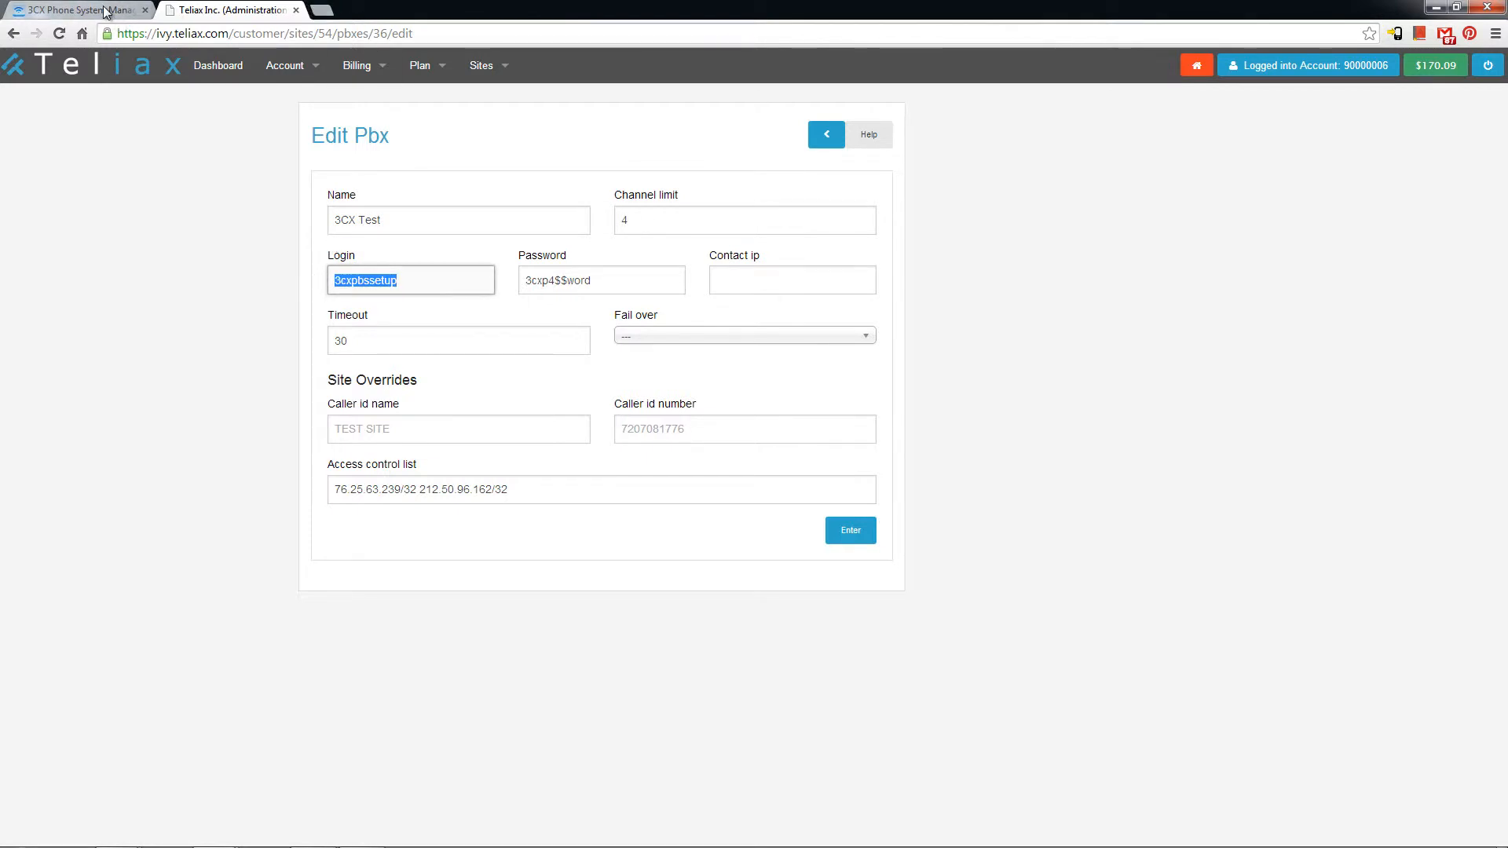
{"action": "left_click", "coordinate": [79, 9]}
{"action": "key", "text": "ctrl+v"}
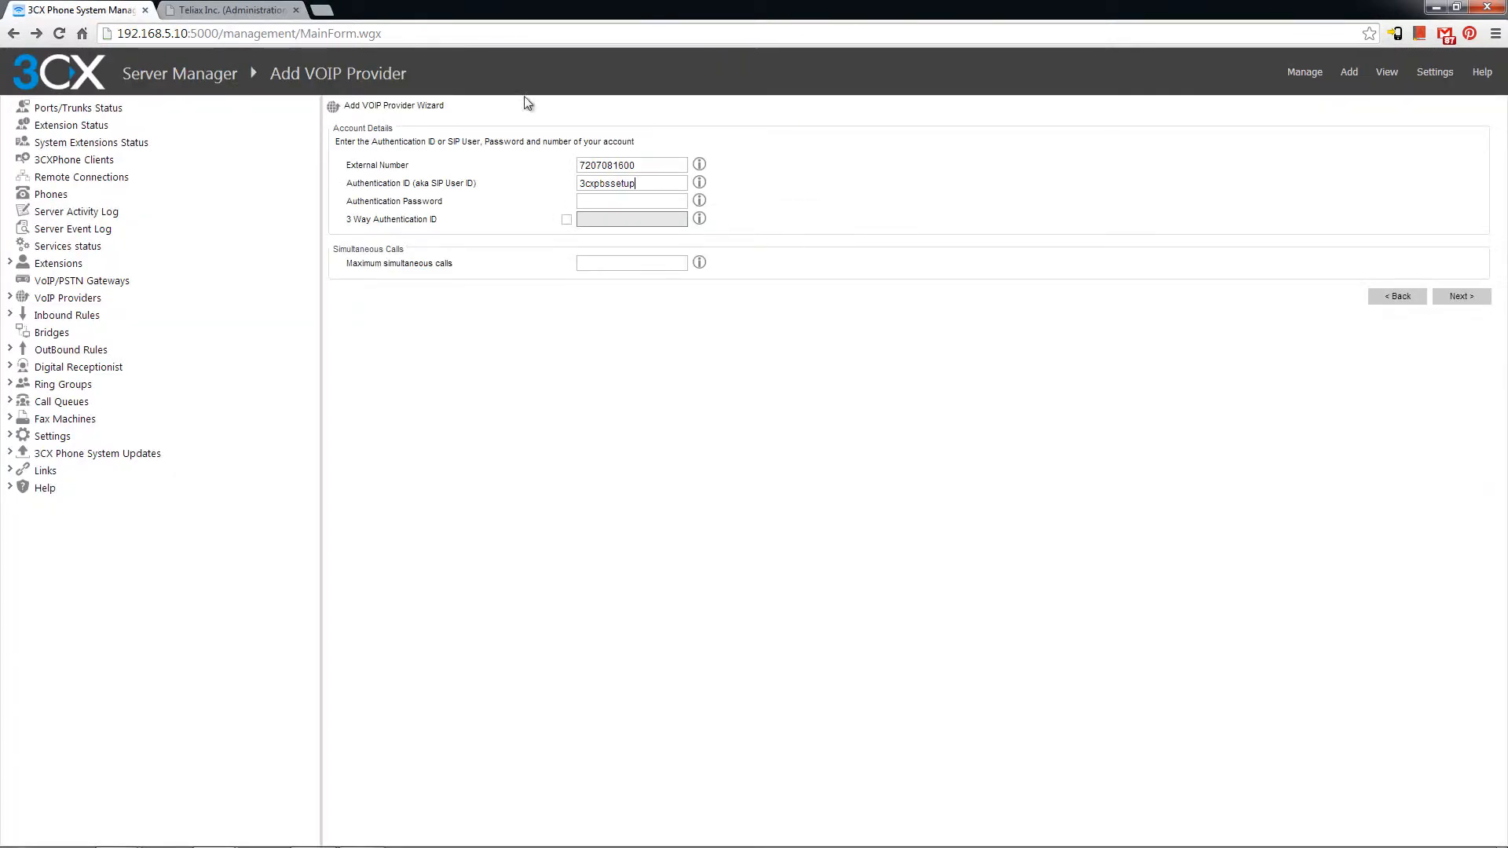
Copy the PBX's password from the Teliax portal into the Authentication Password field of the 3CX provider wizard.
{"action": "left_click", "coordinate": [251, 11]}
{"action": "double_click", "coordinate": [574, 281]}
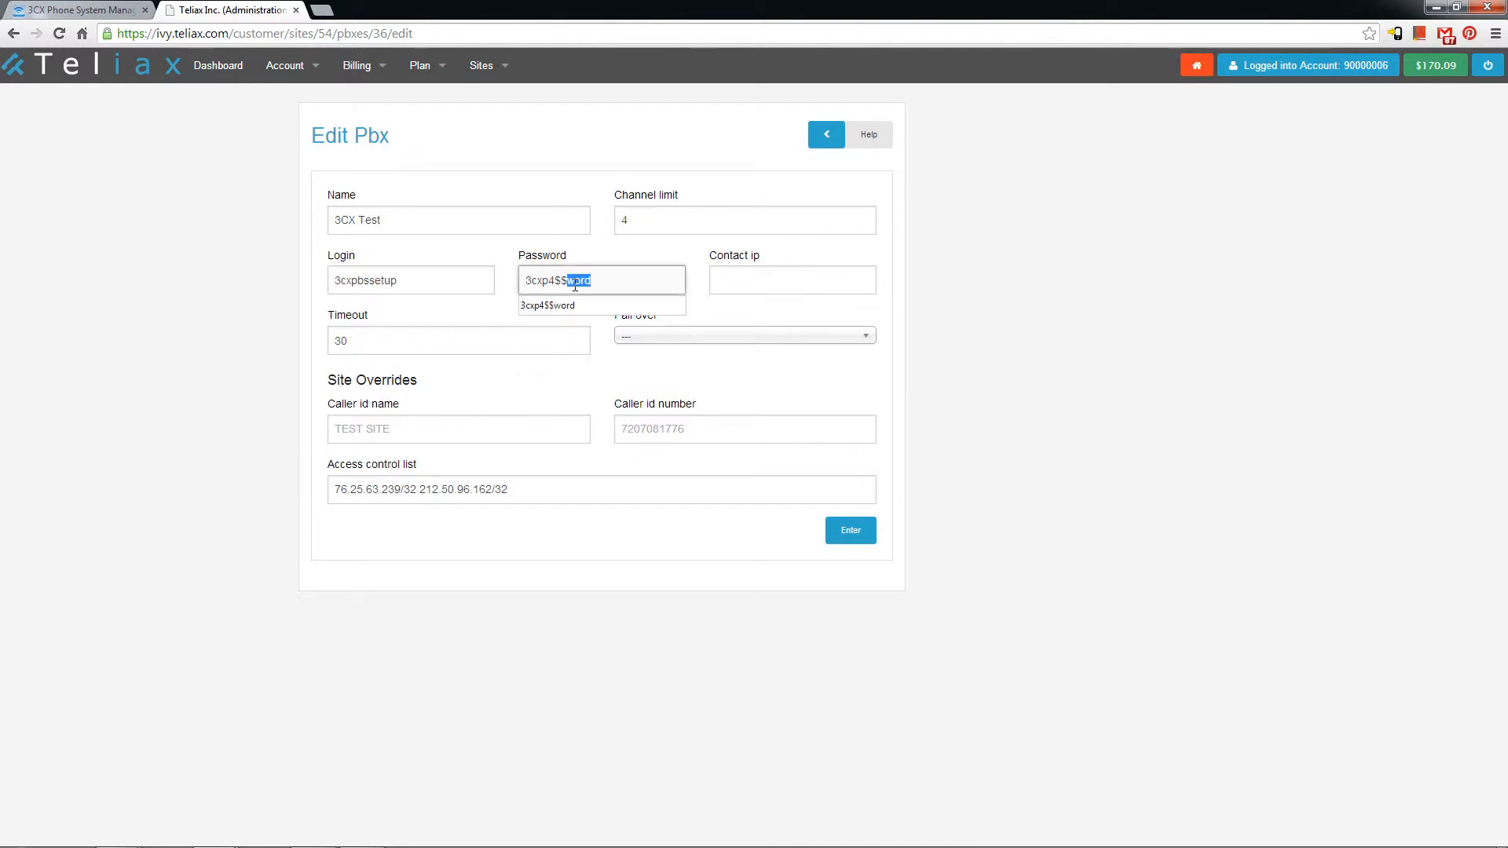
{"action": "triple_click", "coordinate": [574, 281]}
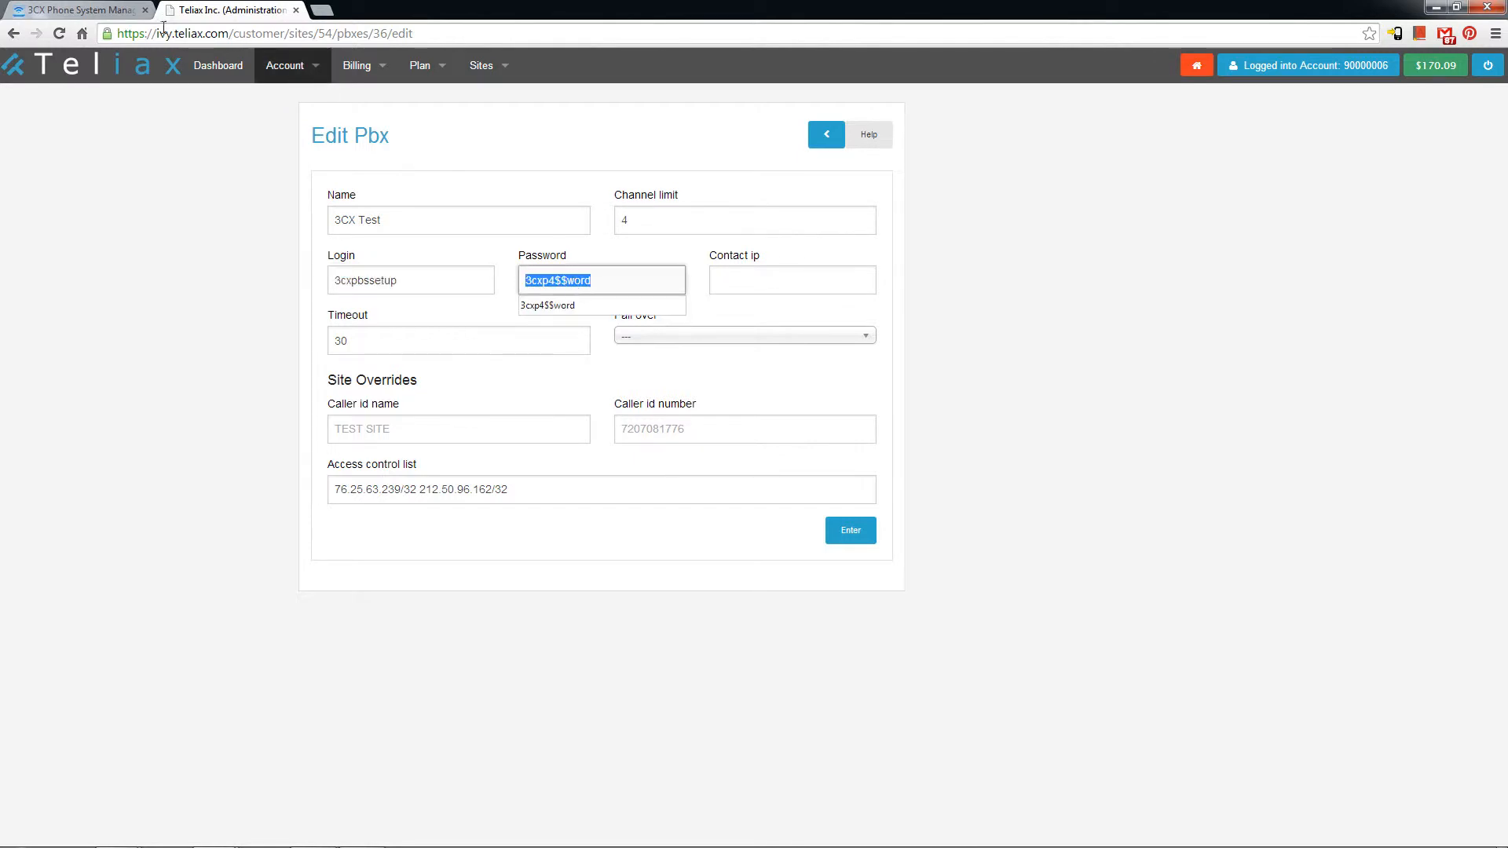
{"action": "left_click", "coordinate": [78, 9]}
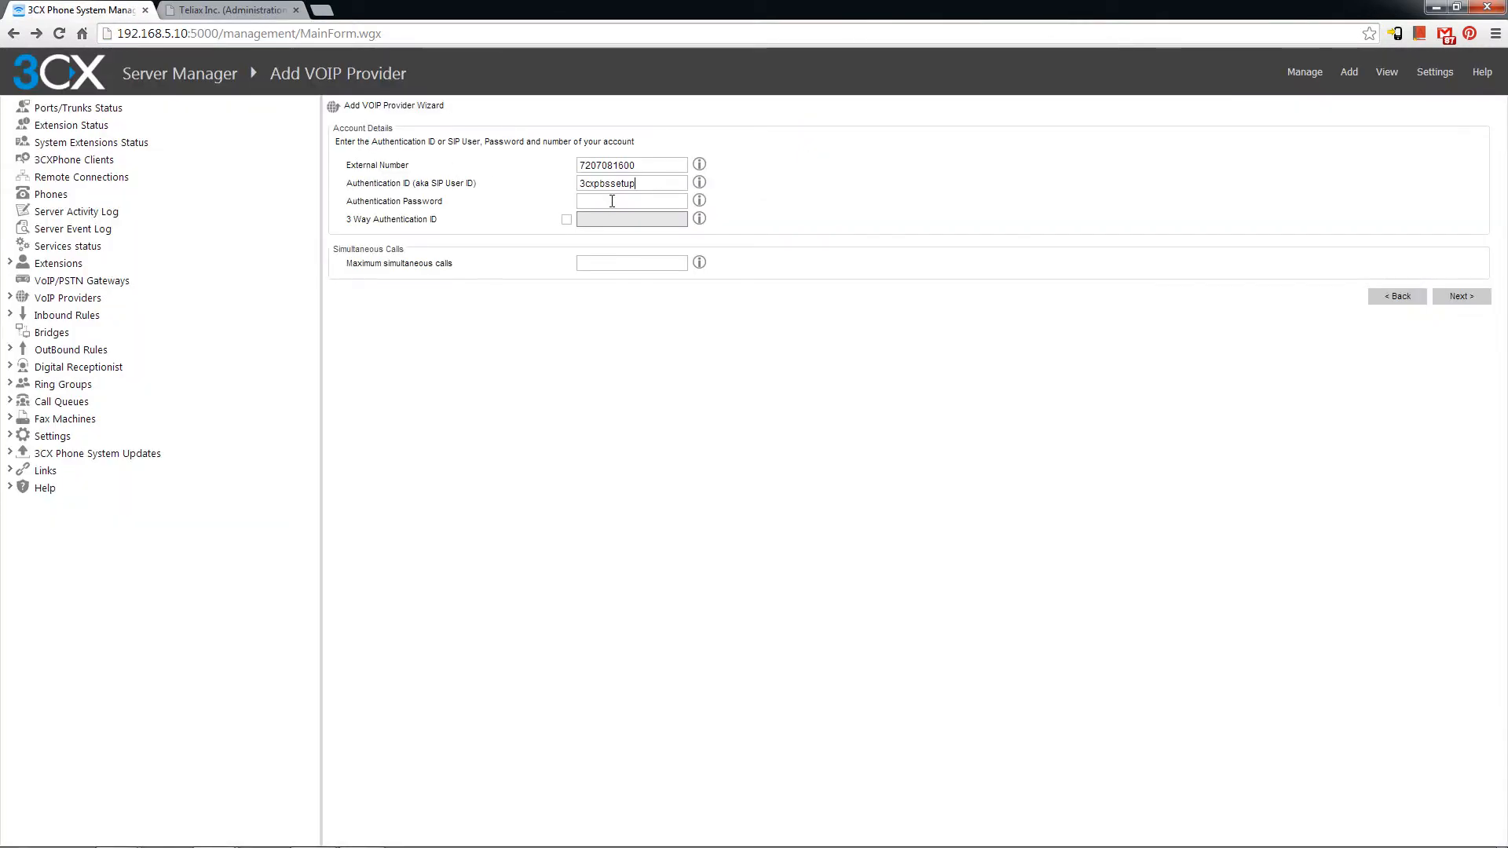
{"action": "key", "text": "ctrl+v"}
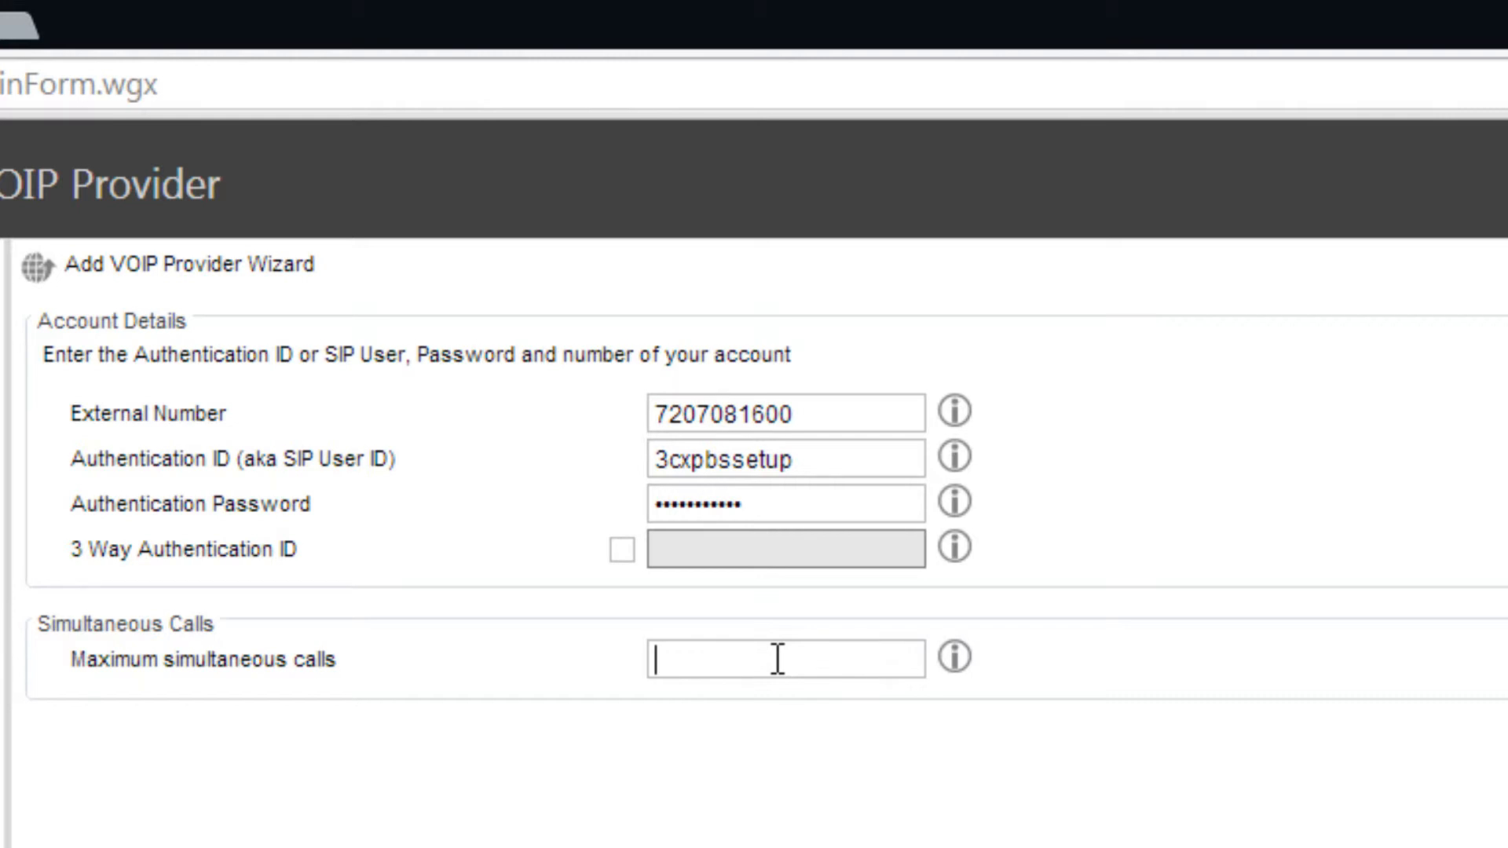
Limit the provider to 4 simultaneous calls, continue, and route office-hours calls to the 800 Ring Everyone ring group.
{"action": "type", "text": "4"}
{"action": "key", "text": "Return"}
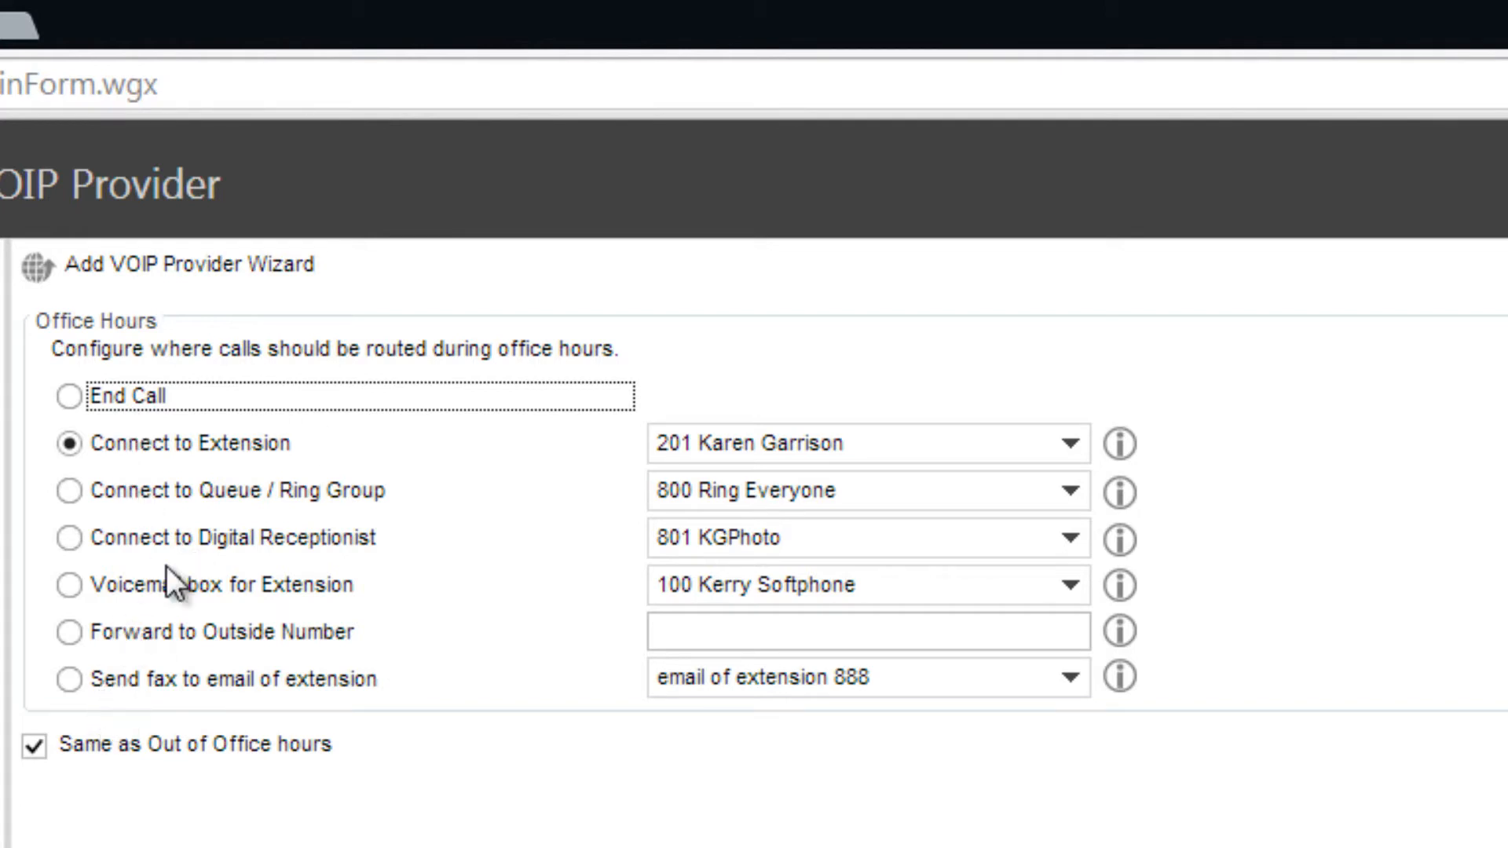
{"action": "left_click", "coordinate": [308, 495]}
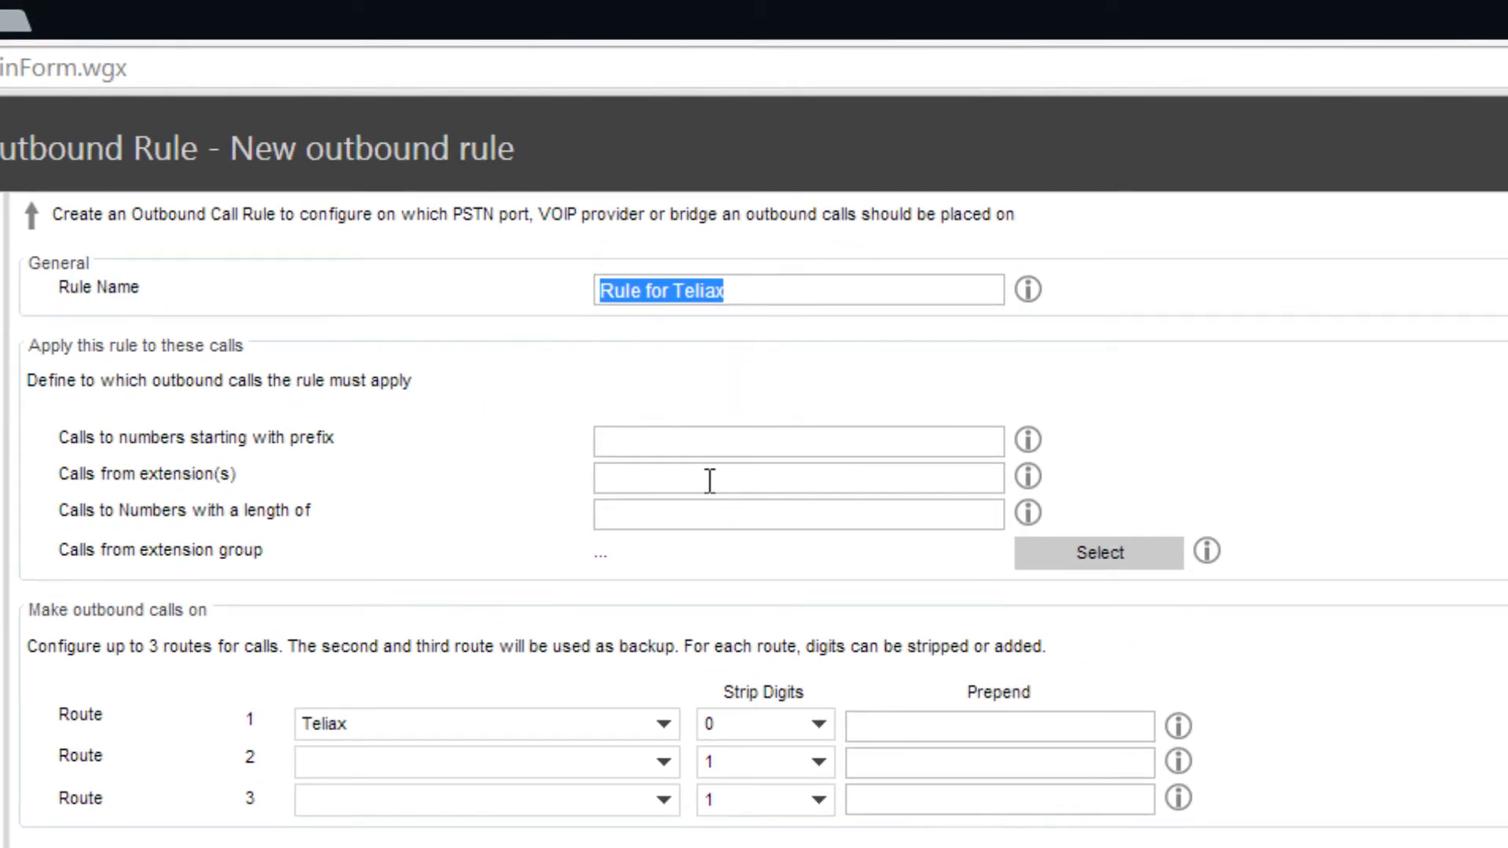
Apply the Teliax outbound rule to numbers with a length of 7,10,11 and select route 1's prepend value for editing.
{"action": "left_click", "coordinate": [623, 513]}
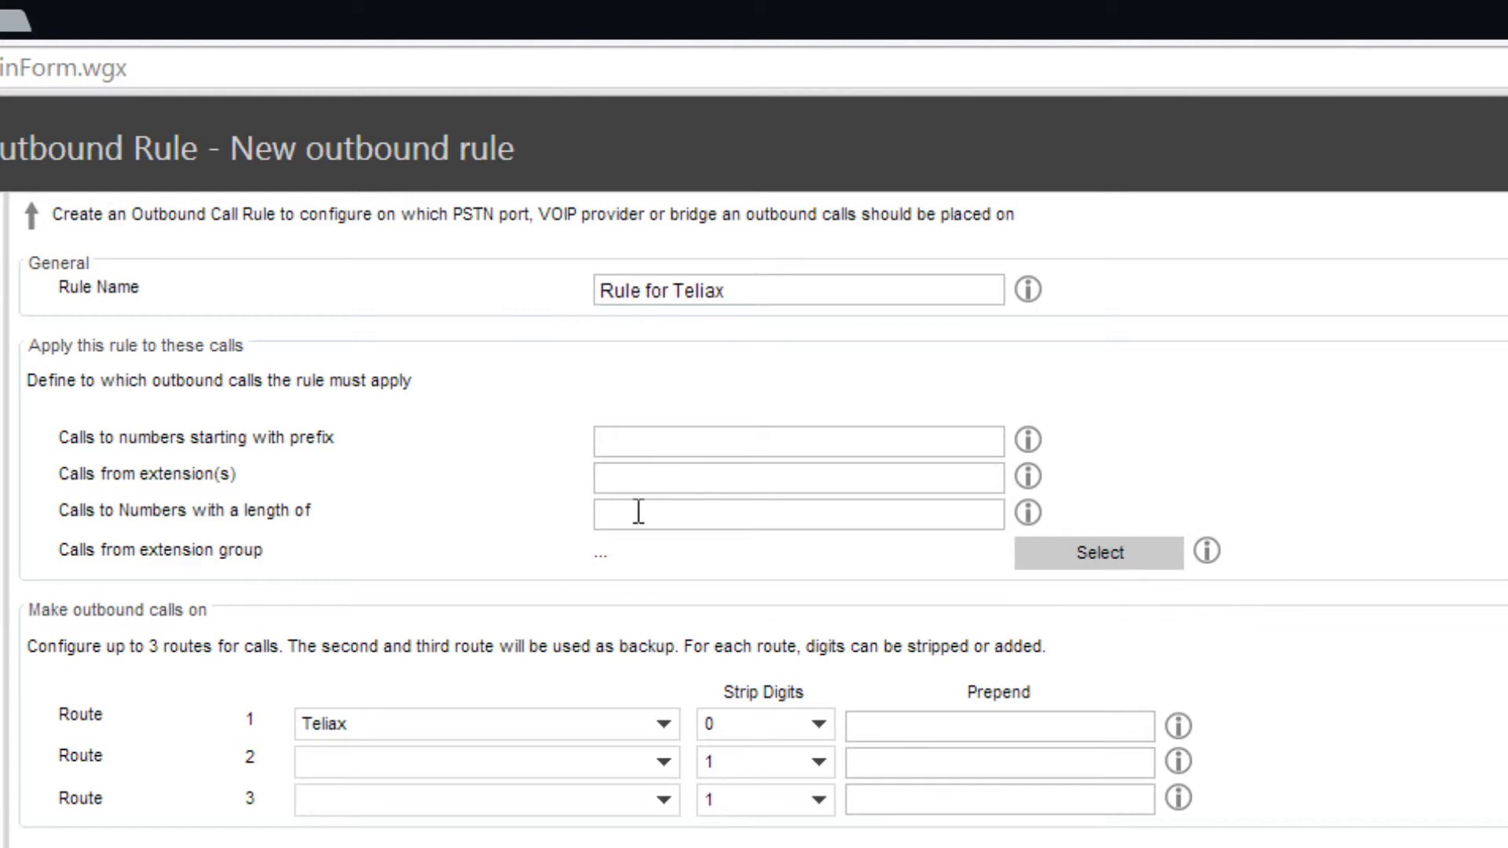
{"action": "type", "text": "7,10,11"}
{"action": "left_click", "coordinate": [928, 719]}
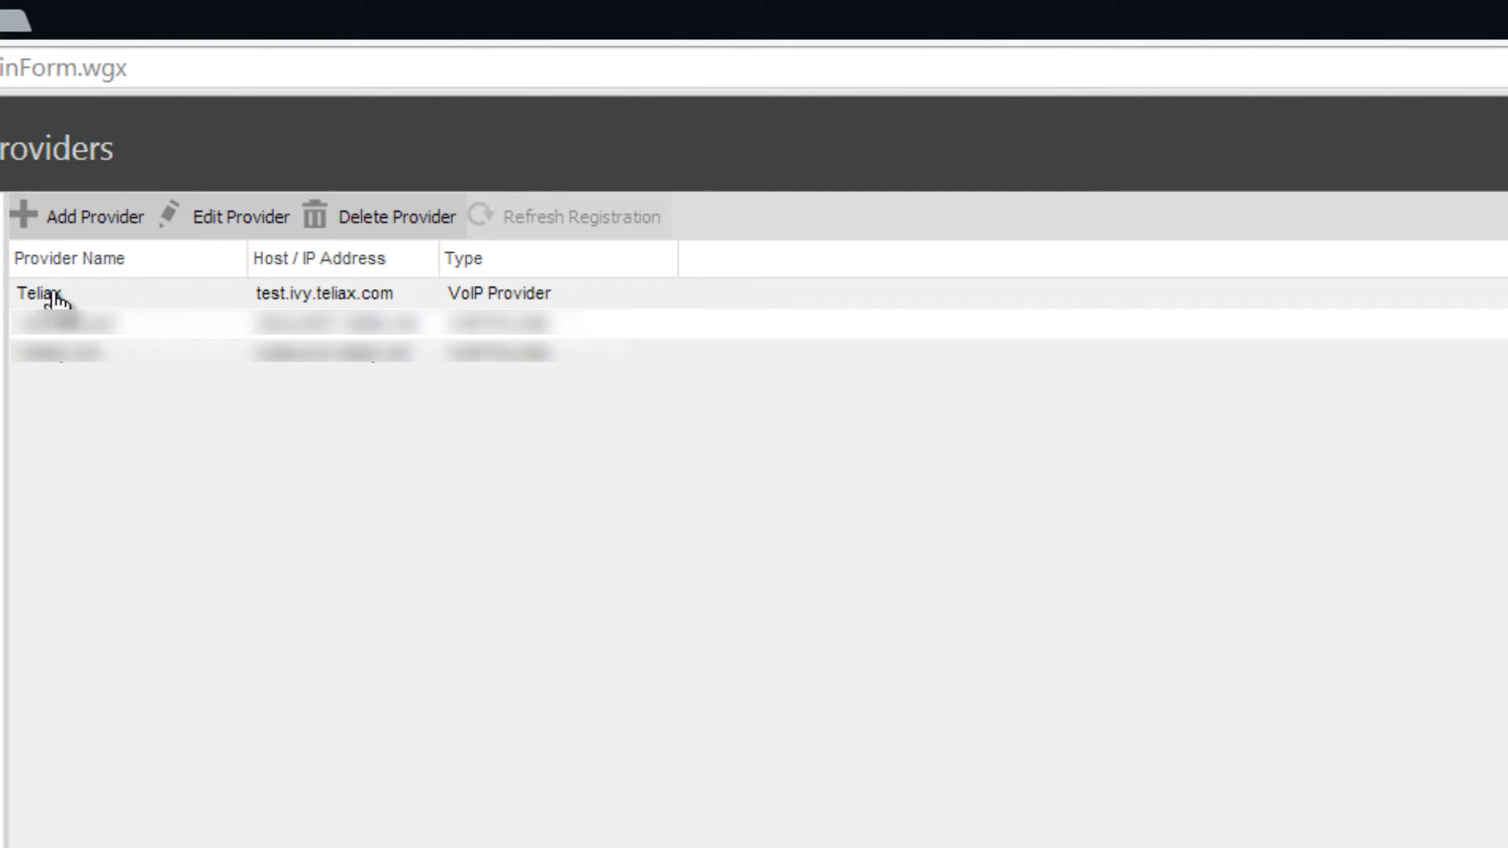
Edit the Teliax provider so that registration is required for Incoming Calls only, and save the provider settings.
{"action": "left_click", "coordinate": [123, 295]}
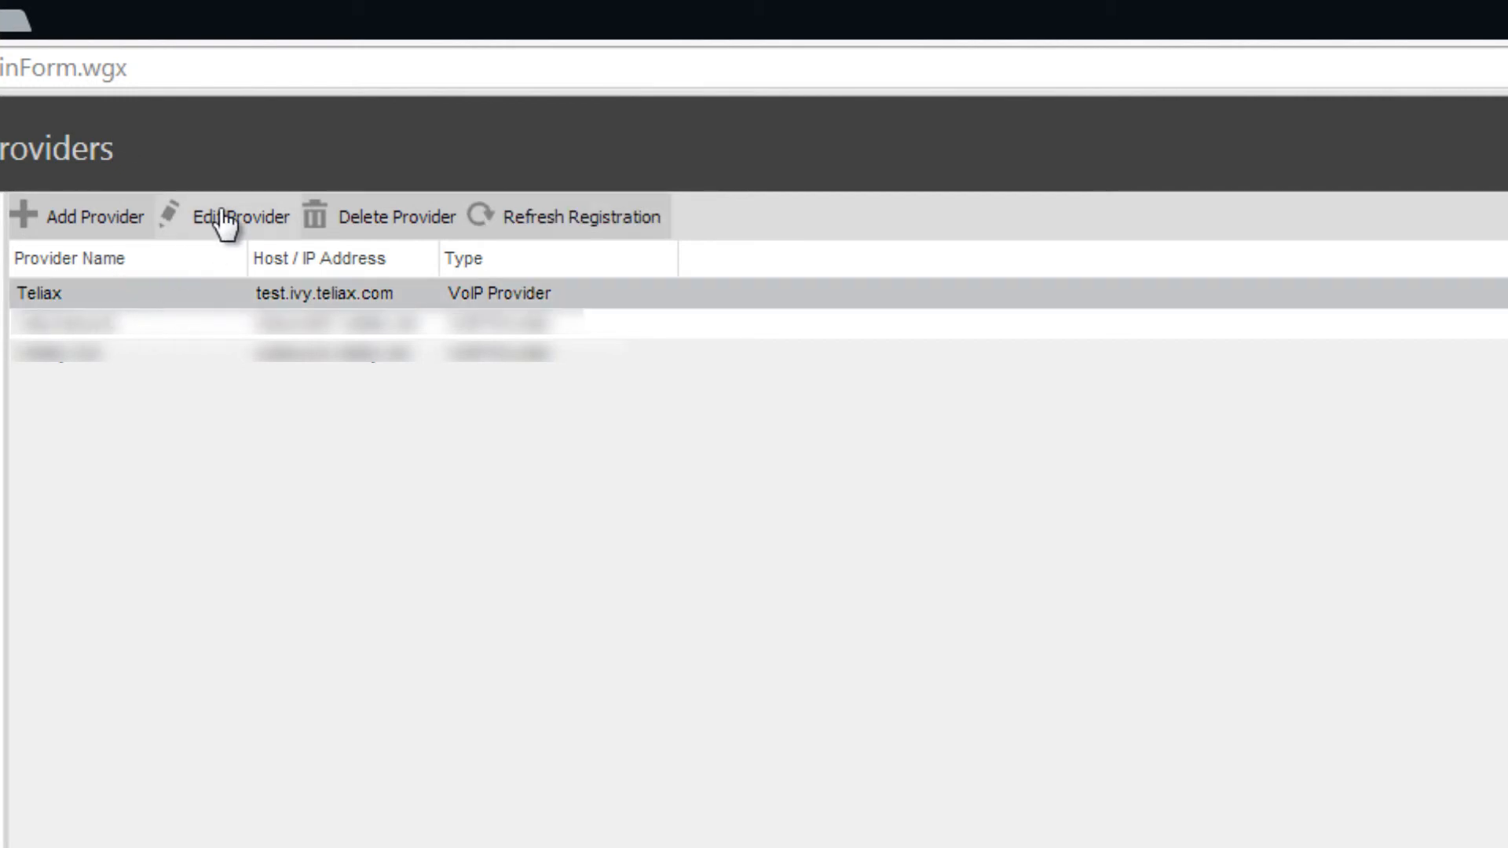
{"action": "double_click", "coordinate": [188, 295]}
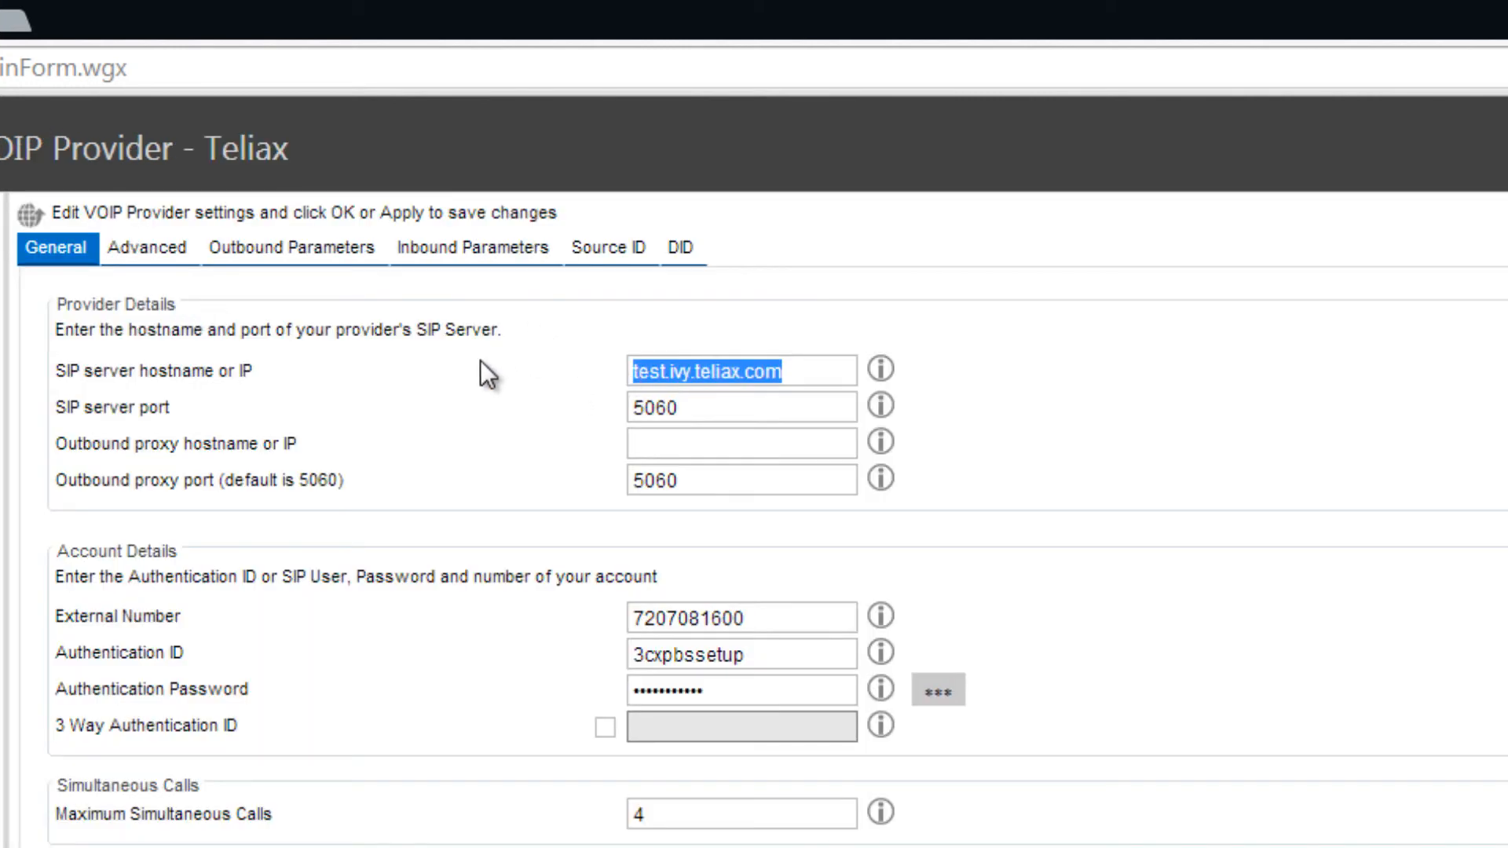
{"action": "left_click", "coordinate": [149, 248]}
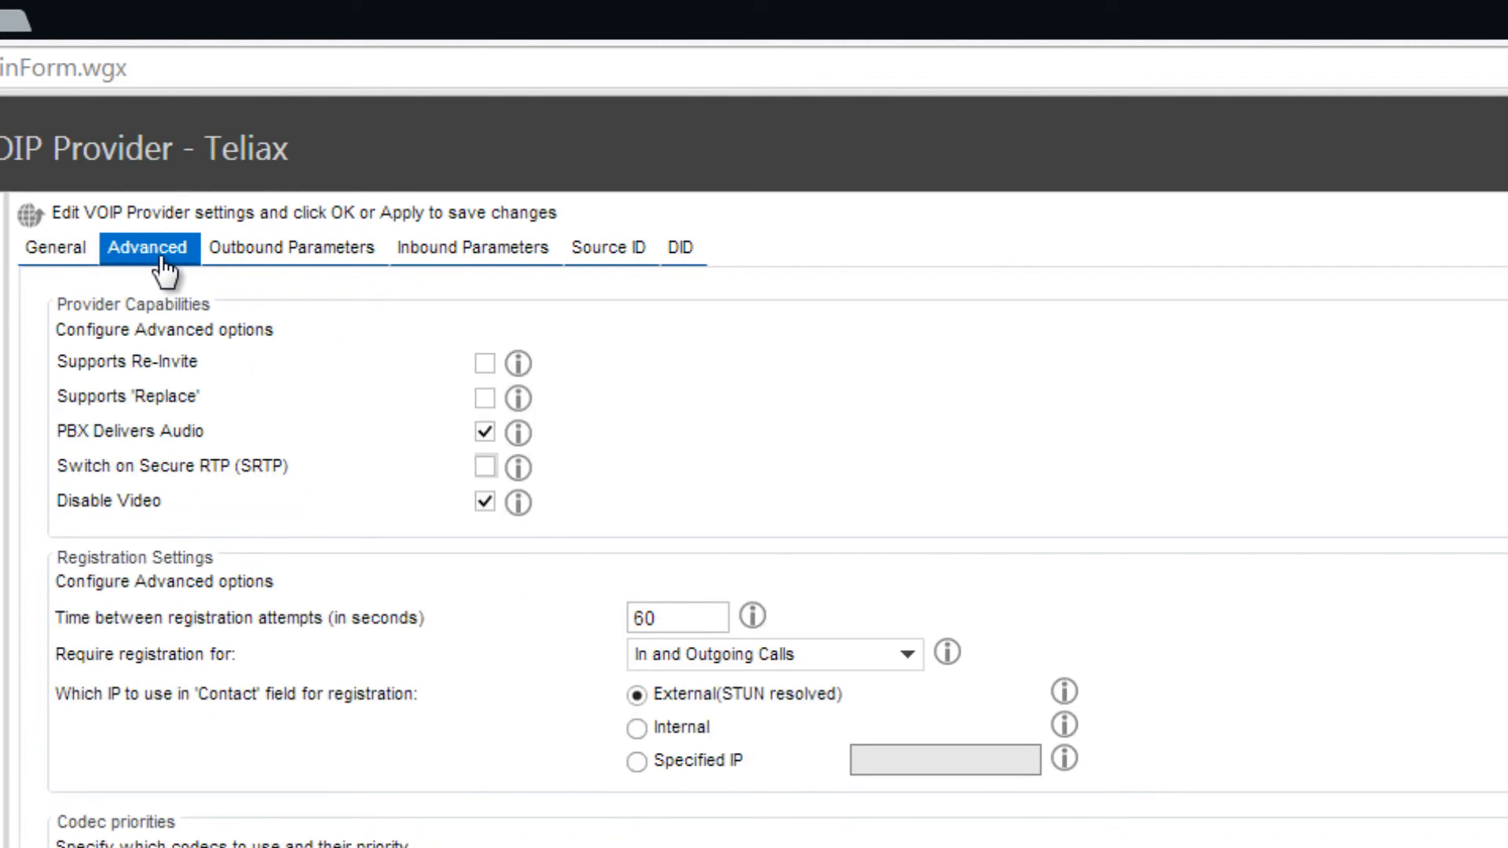
{"action": "left_click", "coordinate": [695, 667]}
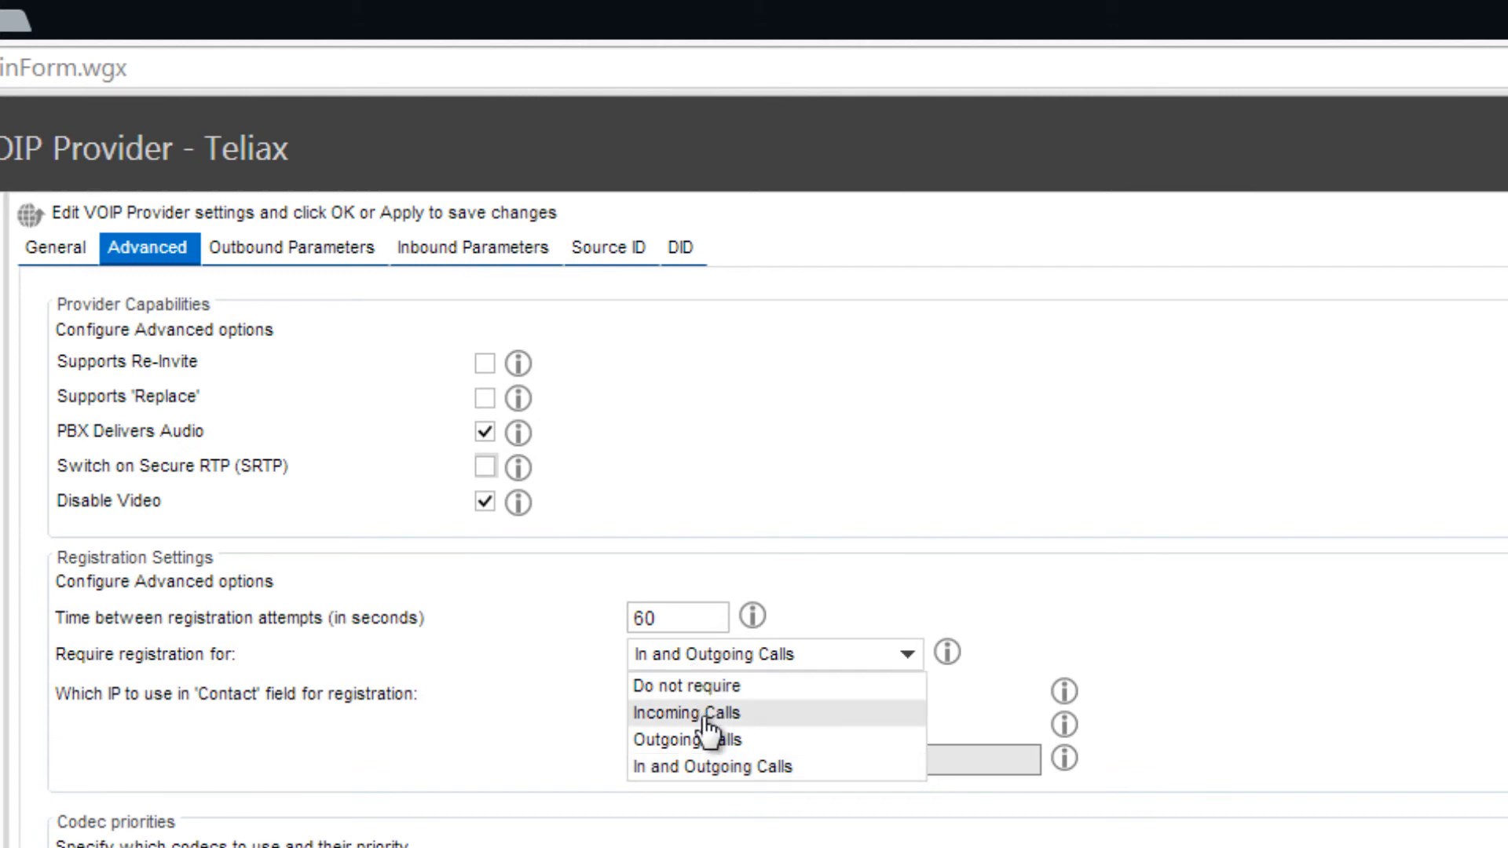
{"action": "left_click", "coordinate": [705, 718]}
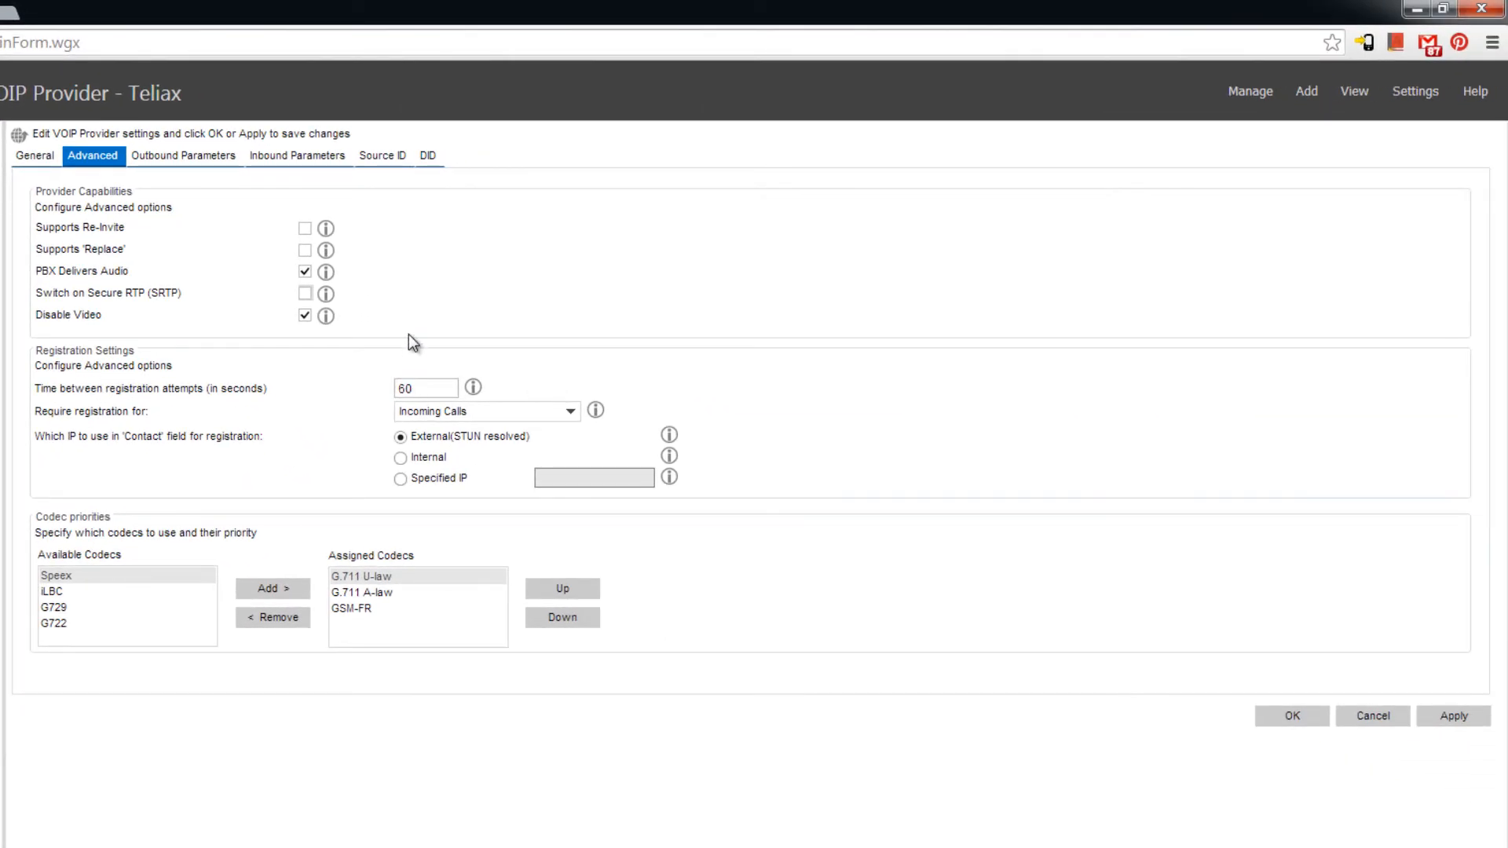
{"action": "left_click", "coordinate": [1293, 716]}
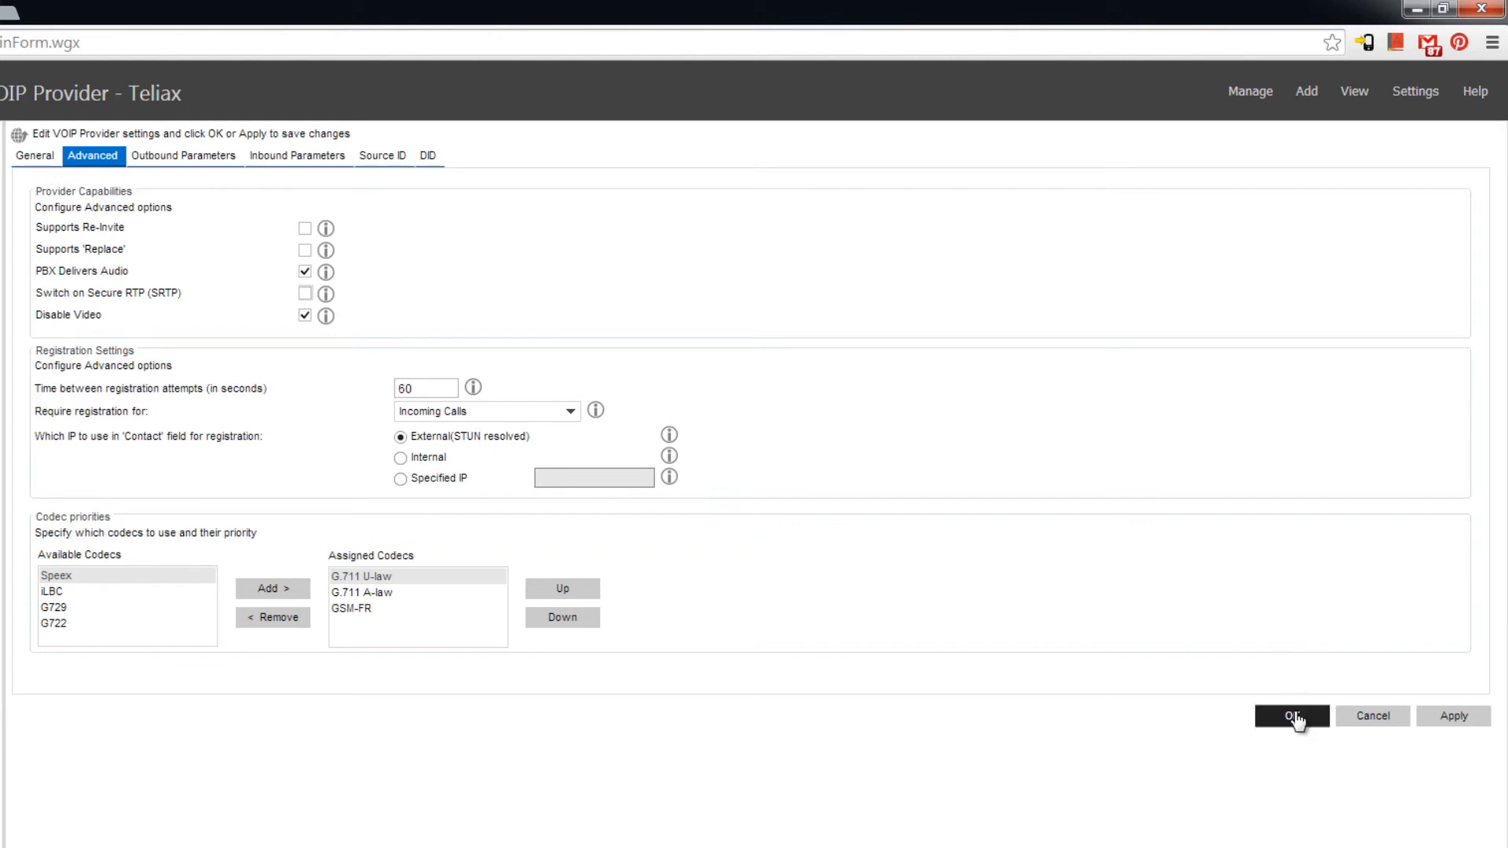